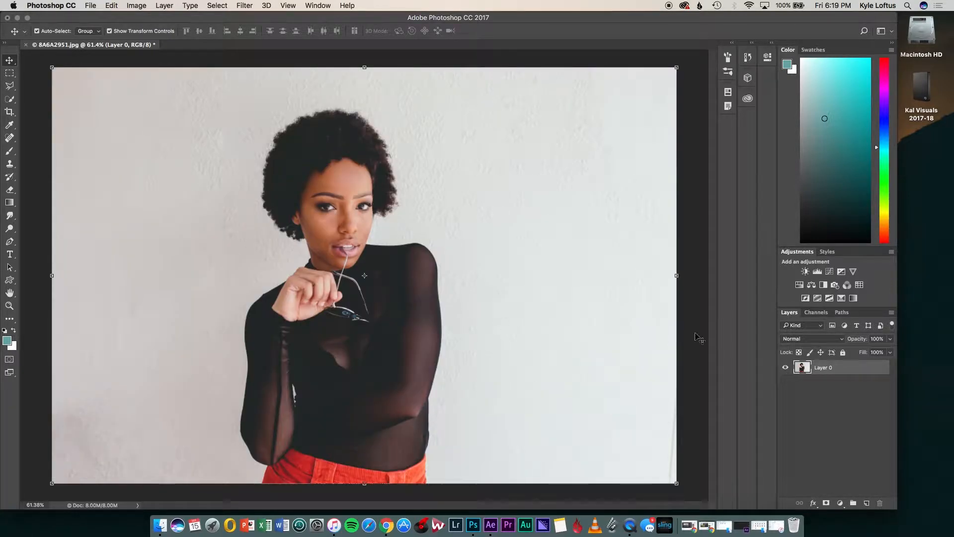
# Step: Duplicate Layer 0
pyautogui.rightClick(828, 373)
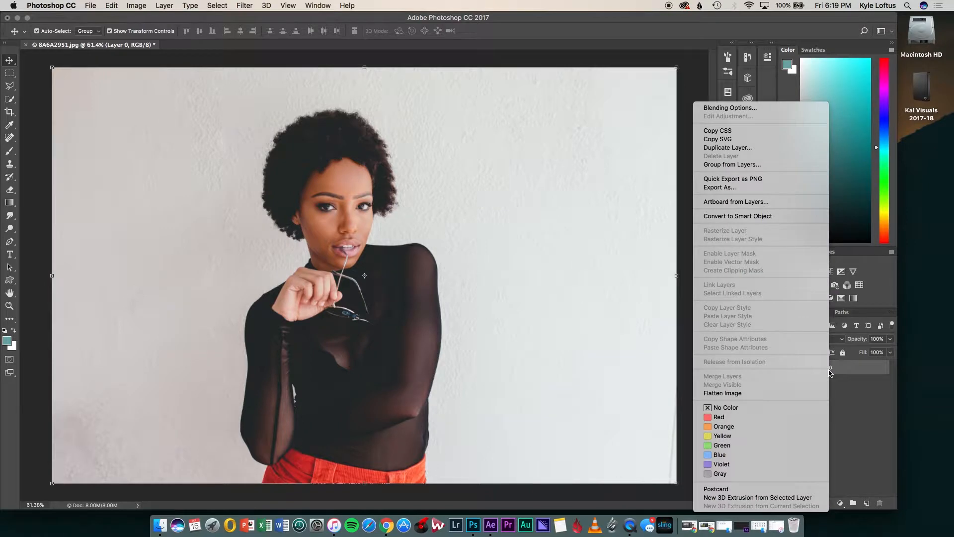
pyautogui.click(723, 150)
pyautogui.click(478, 56)
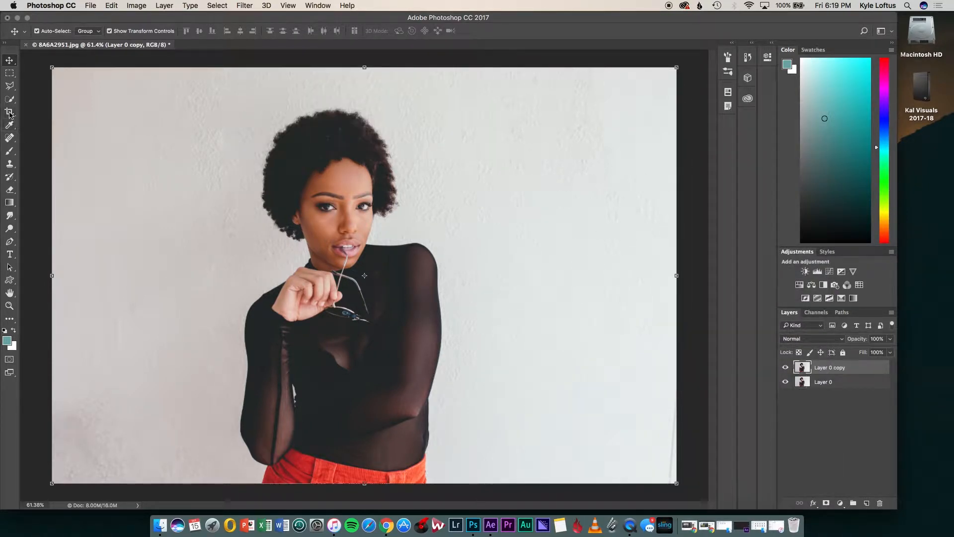
# Step: Select the woman's body, trousers, face and hair with the Quick Selection tool
pyautogui.click(10, 100)
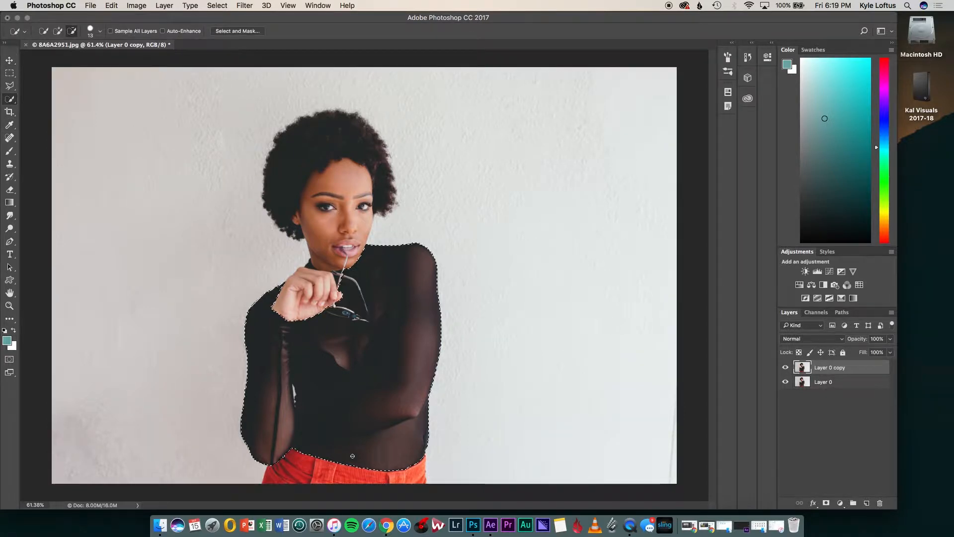
pyautogui.moveTo(352, 456); pyautogui.dragTo(397, 474)
pyautogui.moveTo(343, 219); pyautogui.dragTo(318, 134)
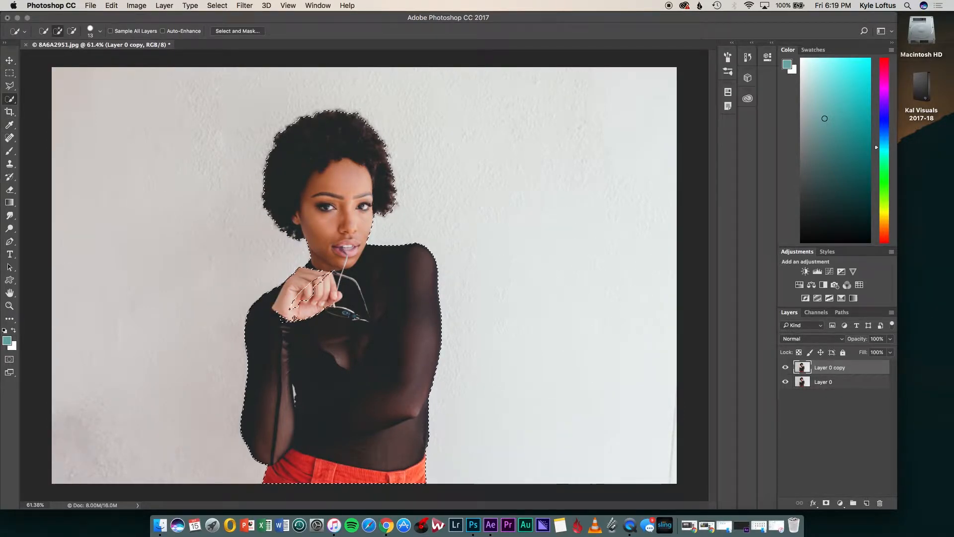
# Step: Subtract the small wall gap between the woman's arm and torso from the selection
pyautogui.scroll(5, 207, 429)
pyautogui.scroll(-5, 206, 429)
pyautogui.scroll(10, 324, 356)
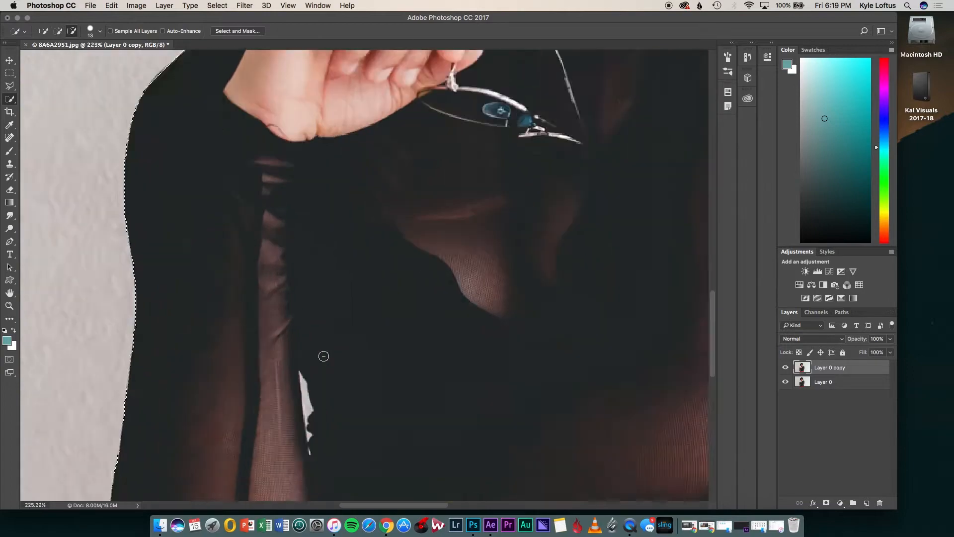
pyautogui.moveTo(319, 402); pyautogui.dragTo(329, 301)
pyautogui.moveTo(353, 363)
pyautogui.mouseDown()
pyautogui.moveTo(349, 412)
pyautogui.moveTo(310, 423)
pyautogui.moveTo(298, 326)
pyautogui.mouseUp()
# Step: Examine the selection edge closely around the hair, face, neck and shoulder
pyautogui.scroll(-5, 298, 326)
pyautogui.hscroll(-5, 298, 326)
pyautogui.scroll(-5, 132, 249)
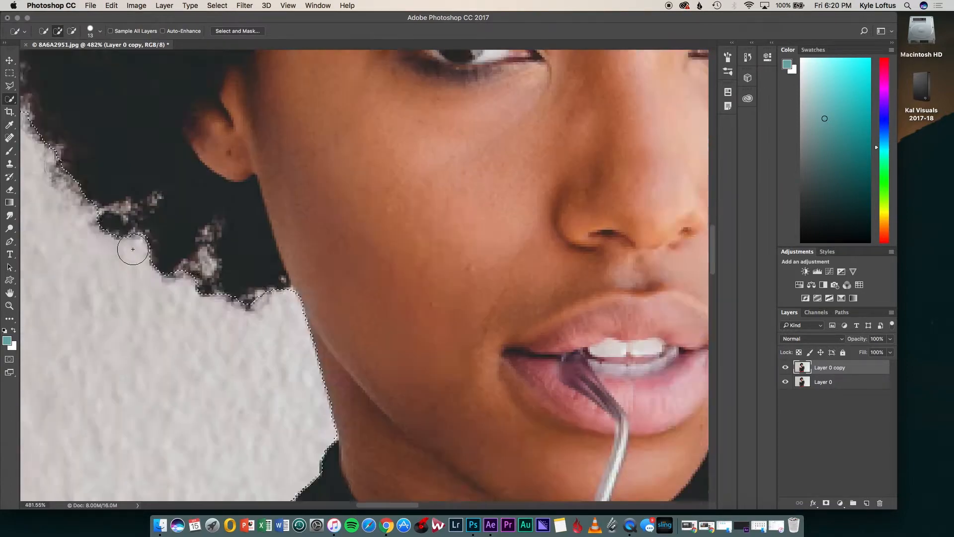
pyautogui.scroll(6, 72, 202)
pyautogui.hscroll(10, 239, 164)
pyautogui.scroll(-5, 239, 164)
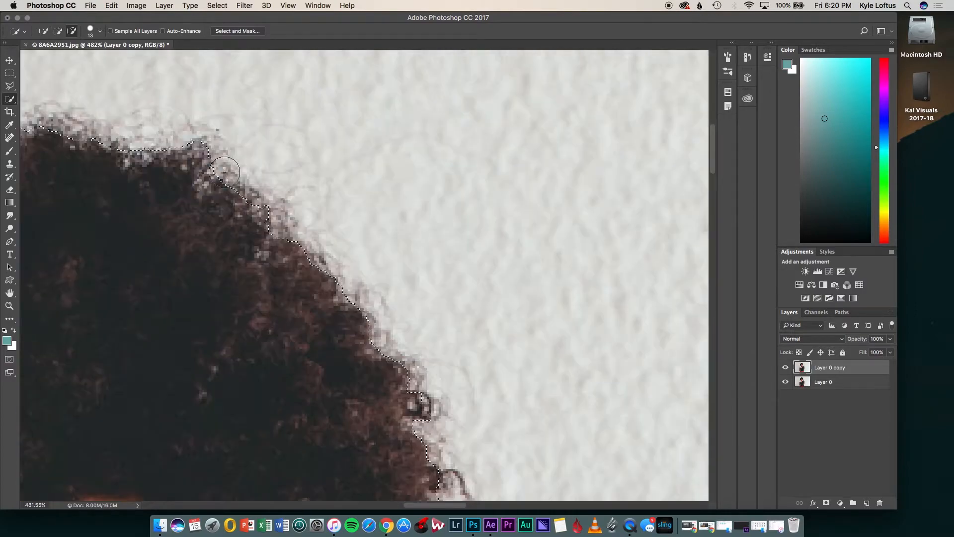
pyautogui.scroll(-2, 308, 283)
pyautogui.hscroll(2, 309, 283)
pyautogui.scroll(-20, 245, 241)
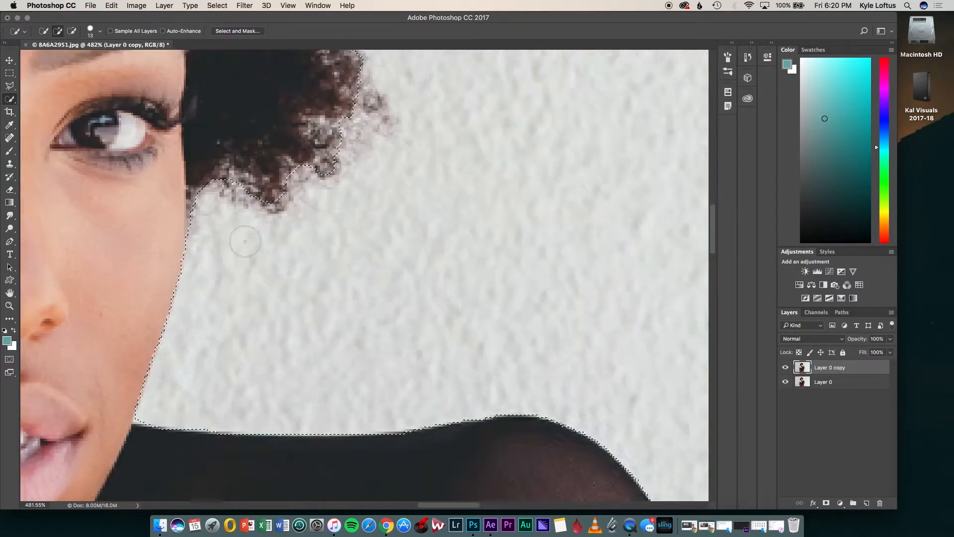
pyautogui.hscroll(2, 245, 213)
pyautogui.scroll(-10, 245, 213)
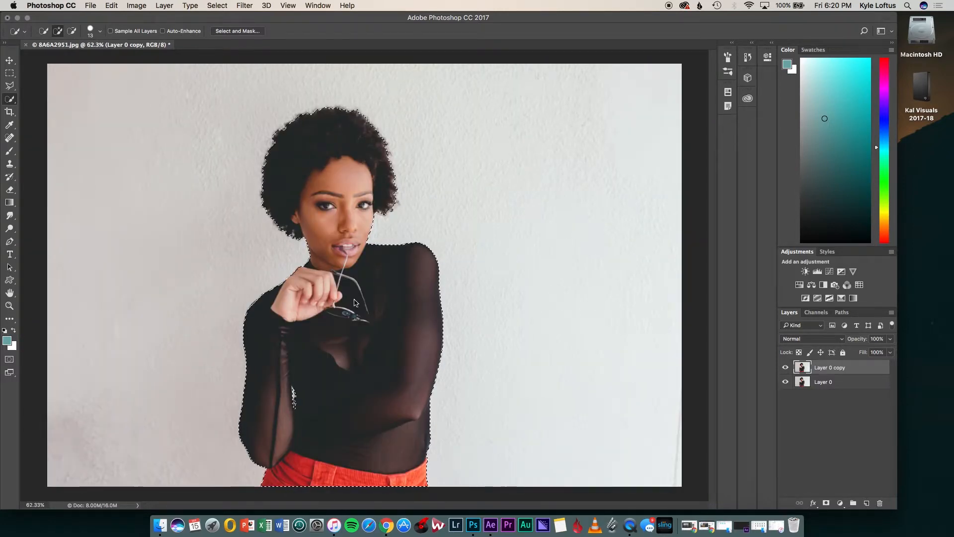
# Step: Copy the selected woman to a new layer and select her again with the Quick Selection tool
pyautogui.rightClick(355, 300)
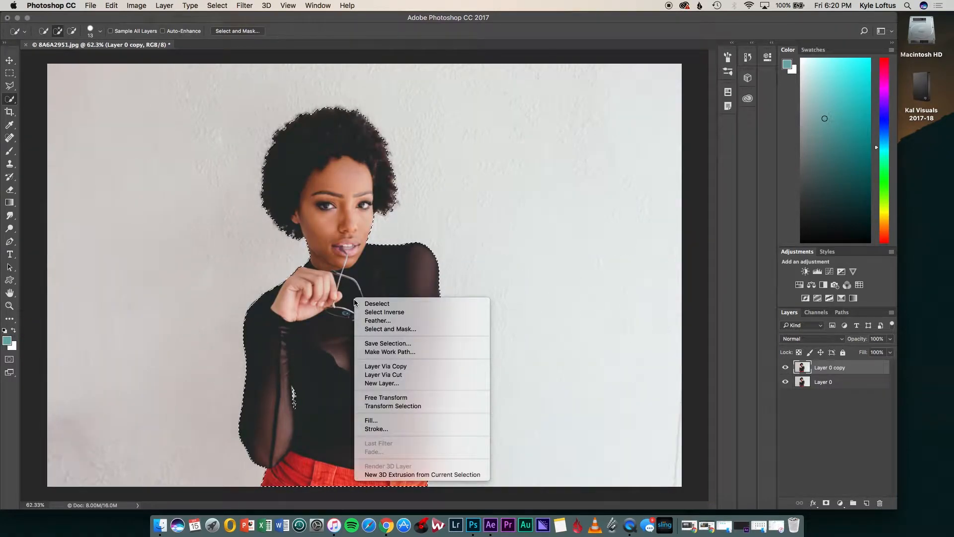
pyautogui.click(389, 366)
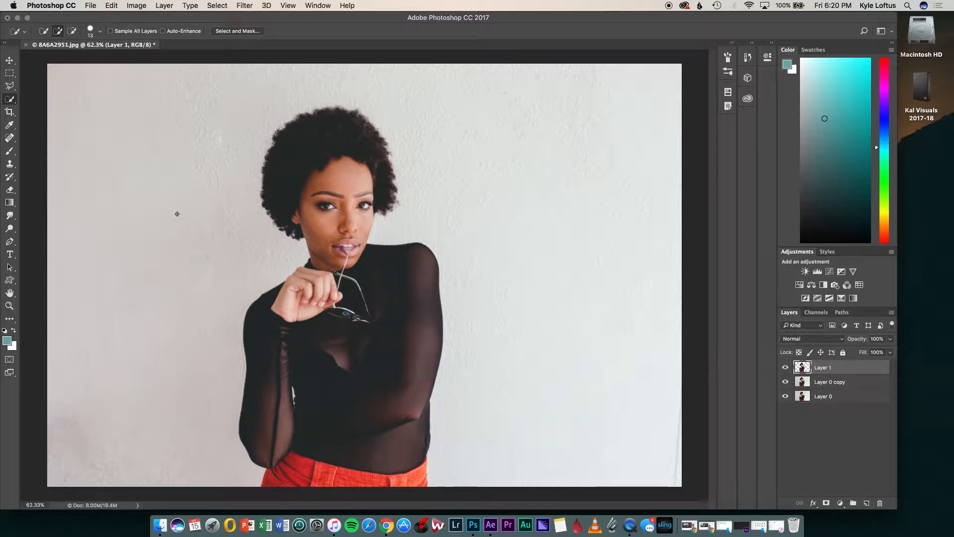
pyautogui.moveTo(210, 109)
pyautogui.mouseDown()
pyautogui.moveTo(264, 149)
pyautogui.moveTo(258, 304)
pyautogui.moveTo(318, 308)
pyautogui.moveTo(388, 258)
pyautogui.moveTo(379, 118)
pyautogui.moveTo(420, 211)
pyautogui.moveTo(327, 261)
pyautogui.moveTo(277, 341)
pyautogui.mouseUp()
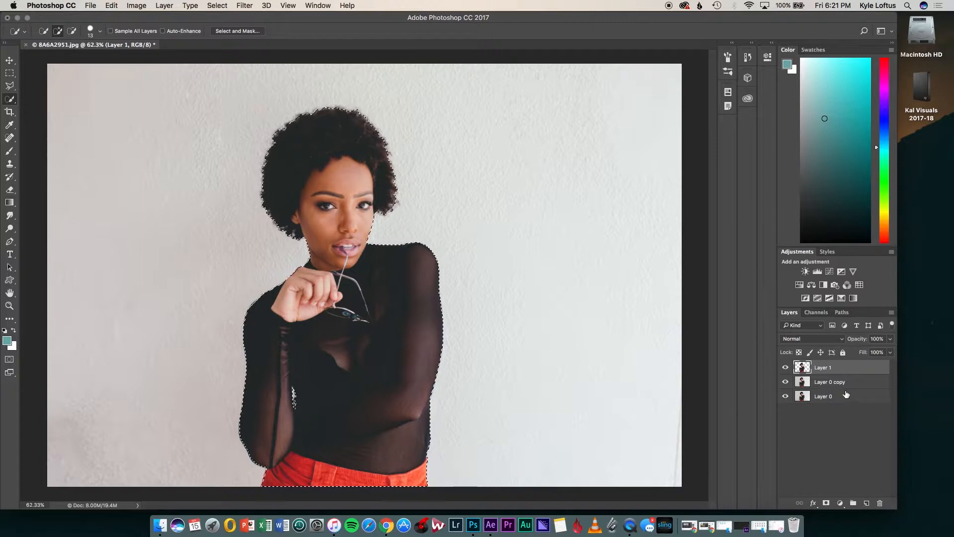
# Step: Cut the selected woman out of Layer 0 copy
pyautogui.hotkey('alt', '[')
pyautogui.click(111, 6)
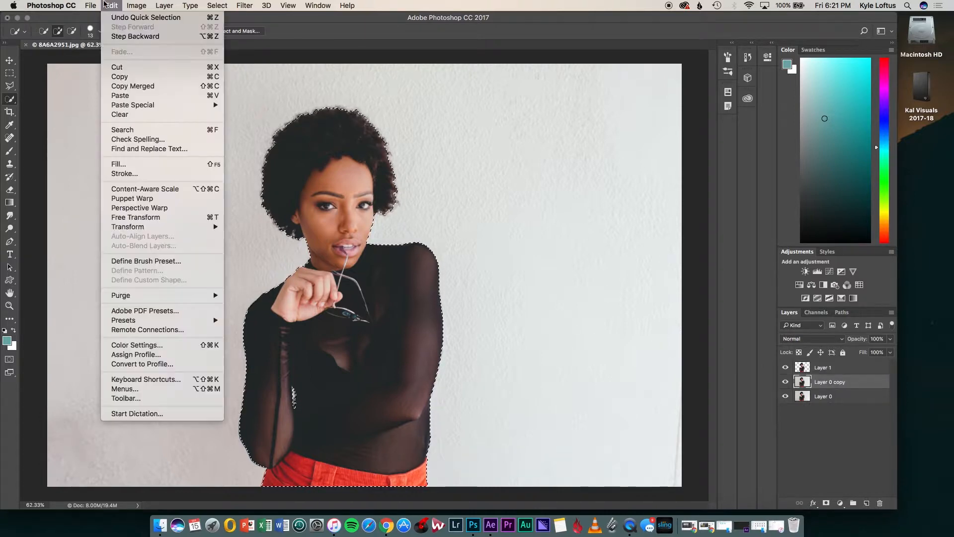
pyautogui.click(132, 67)
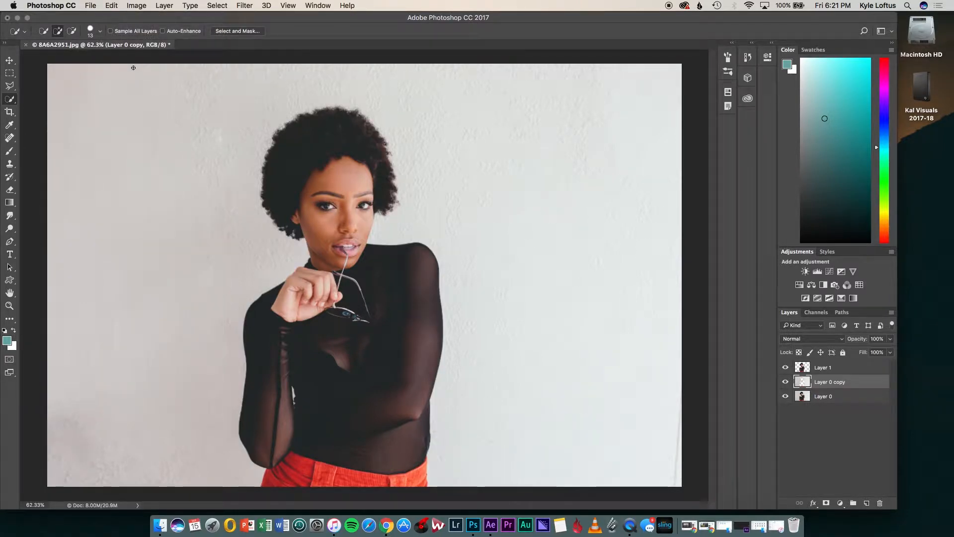
# Step: Hide Layer 1 and Layer 0, and select the transparent silhouette on Layer 0 copy with the Magic Wand tool
pyautogui.click(786, 367)
pyautogui.click(786, 397)
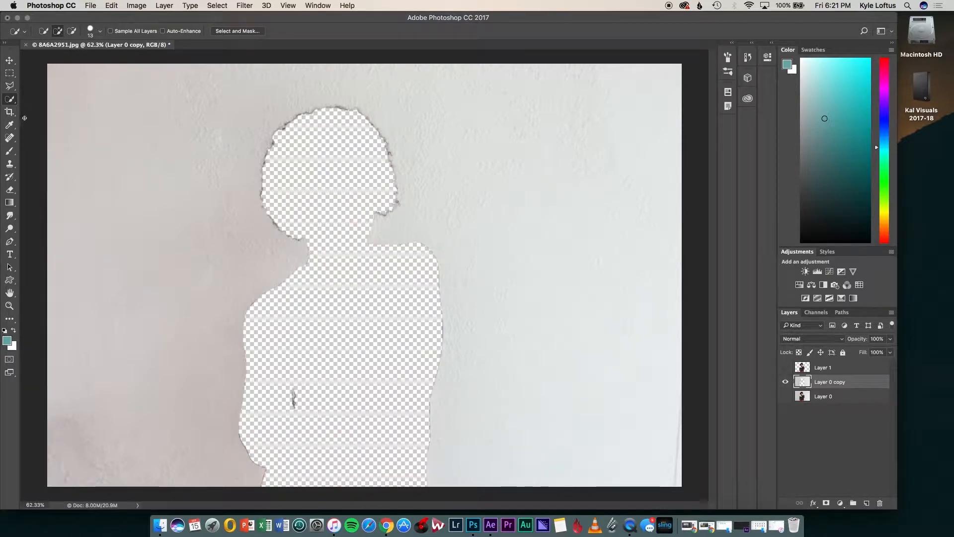
pyautogui.click(9, 99)
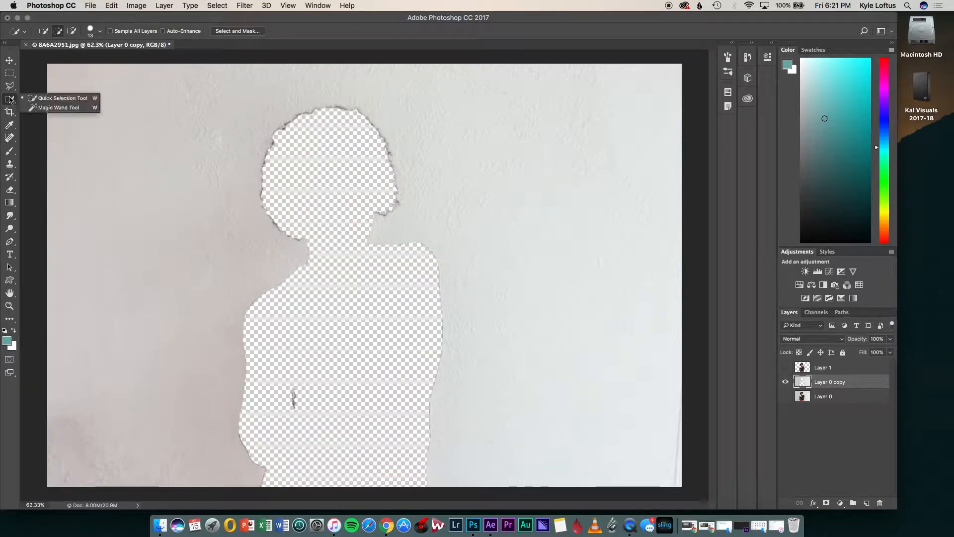
pyautogui.click(59, 108)
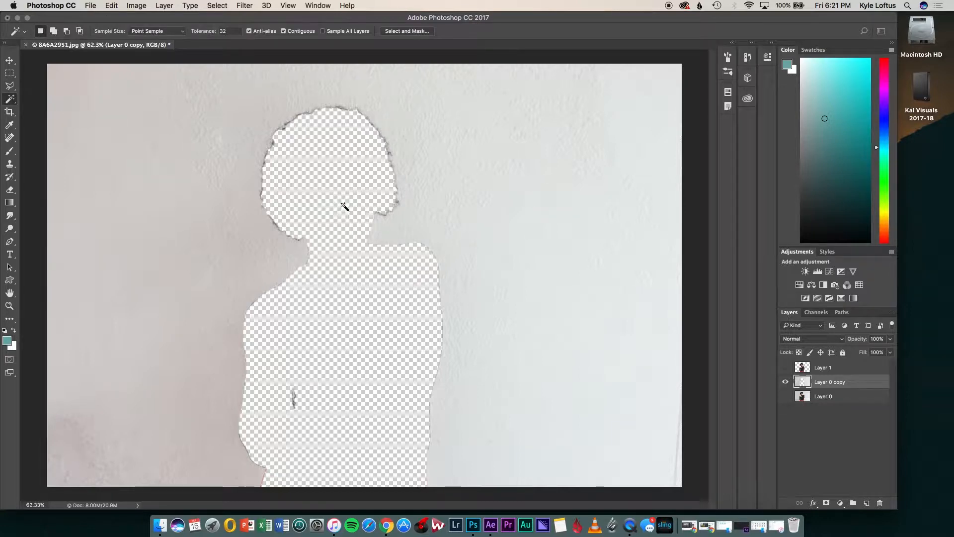
pyautogui.click(326, 191)
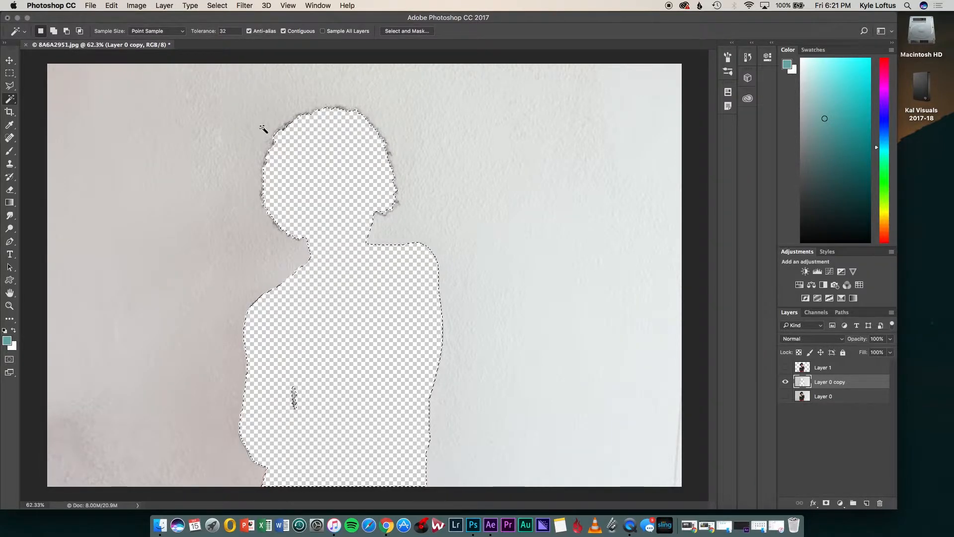
# Step: Fill the selected silhouette with Content-Aware at 100% opacity, and deselect it
pyautogui.click(111, 6)
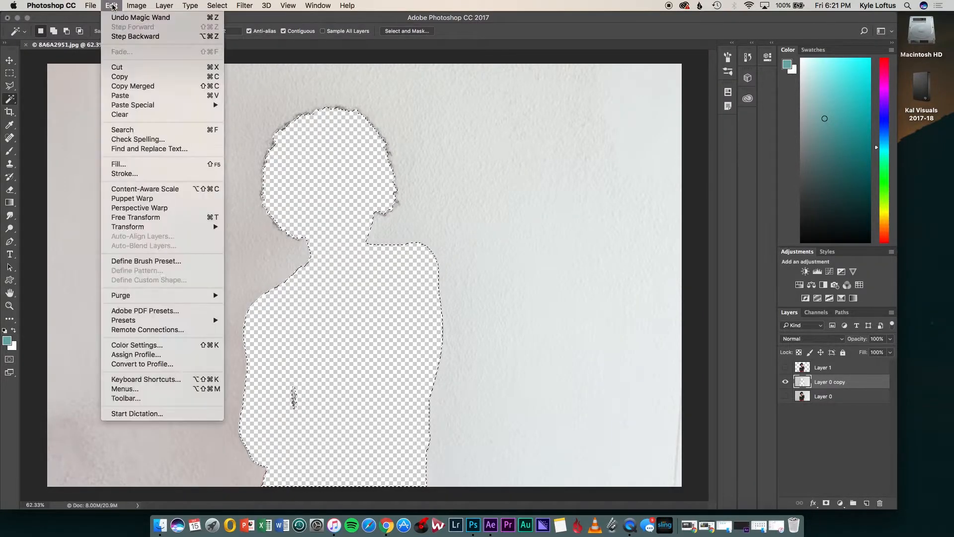
pyautogui.click(119, 164)
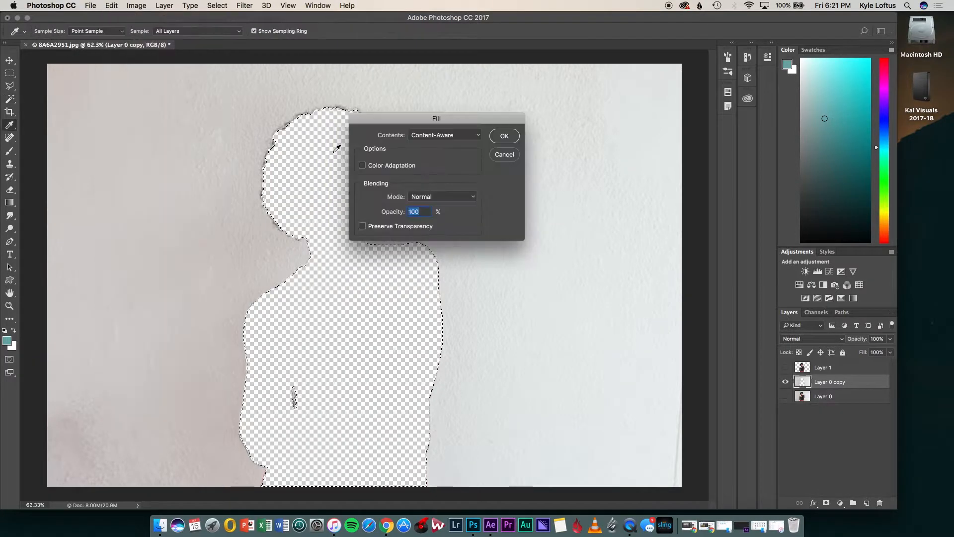
pyautogui.click(506, 137)
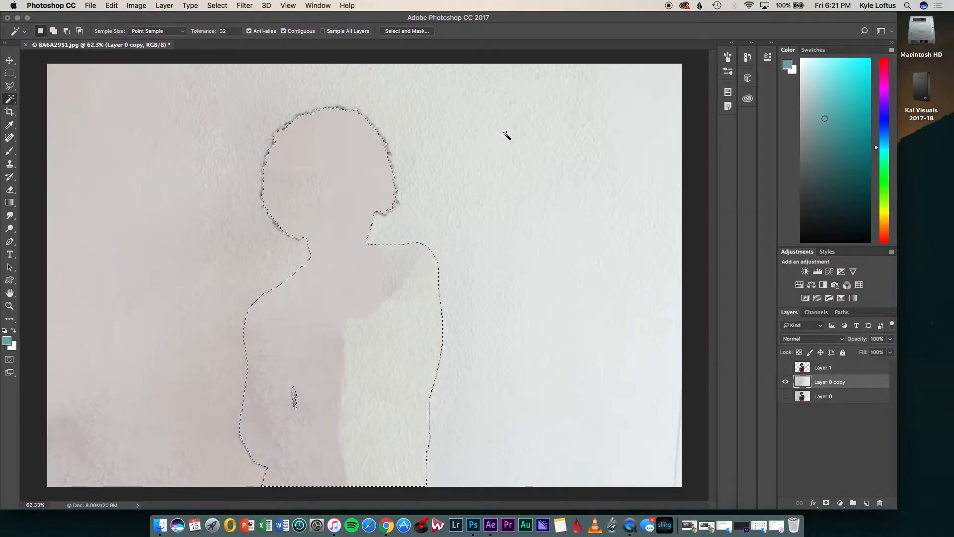
pyautogui.press('l')
pyautogui.press('super+d')
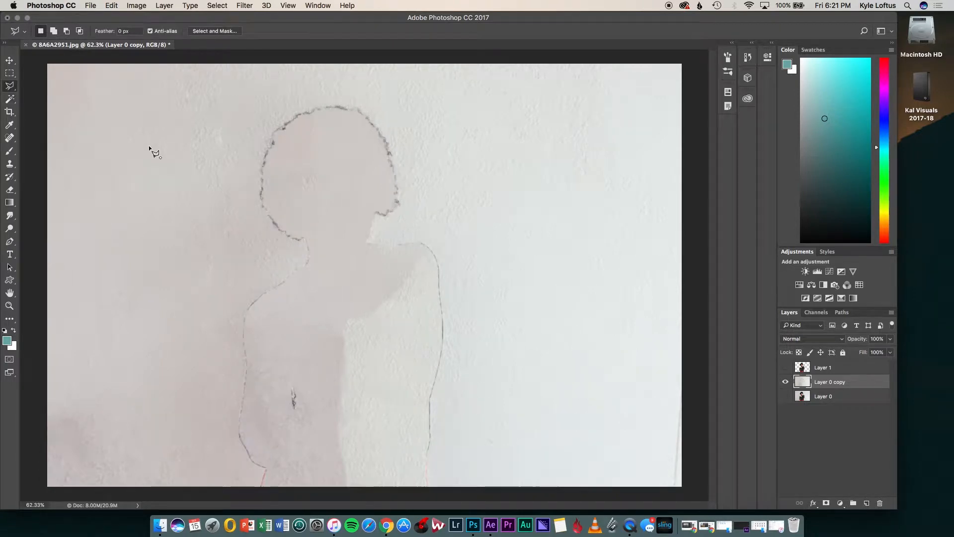
# Step: Remove the dark arm-gap remnant inside the filled silhouette with the Spot Healing Brush
pyautogui.click(9, 138)
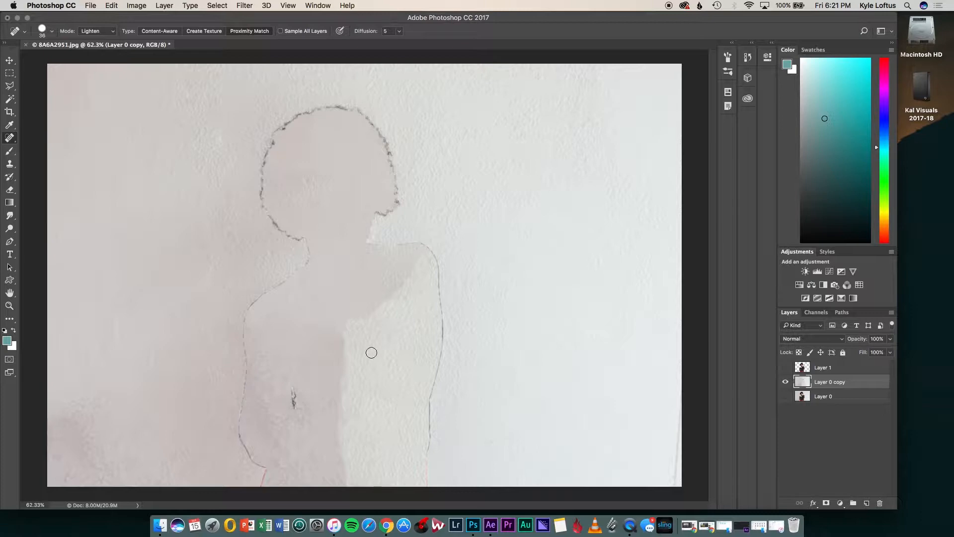
pyautogui.scroll(5, 372, 352)
pyautogui.scroll(-5, 371, 352)
pyautogui.hscroll(-4, 372, 353)
pyautogui.scroll(-3, 371, 352)
pyautogui.hscroll(2, 371, 353)
pyautogui.moveTo(340, 300); pyautogui.dragTo(329, 238)
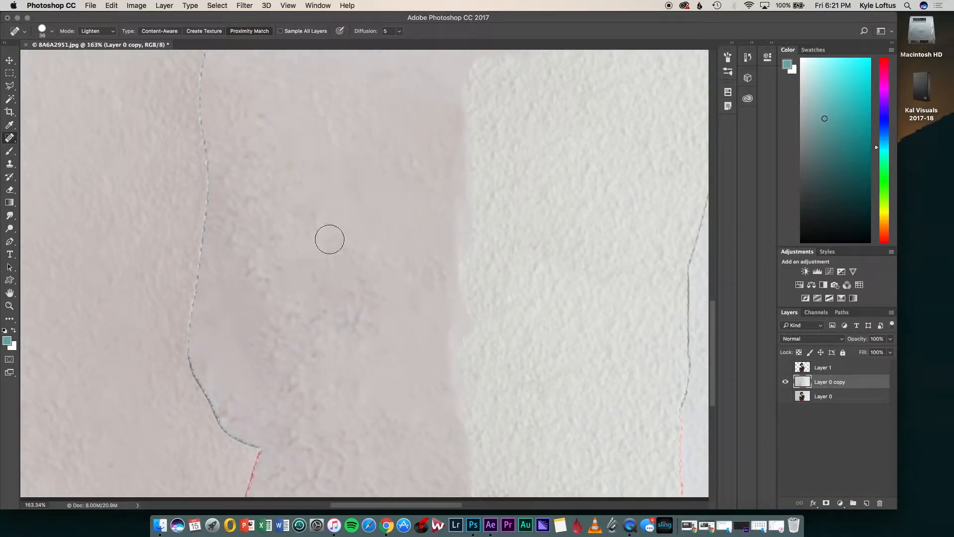
# Step: Heal the leftover outline from the silhouette's lower left edge up along the left arm with the Spot Healing Brush
pyautogui.scroll(-5, 286, 266)
pyautogui.hscroll(-2, 286, 266)
pyautogui.moveTo(321, 316)
pyautogui.mouseDown()
pyautogui.moveTo(300, 357)
pyautogui.moveTo(284, 289)
pyautogui.mouseUp()
pyautogui.moveTo(321, 319); pyautogui.dragTo(298, 358)
pyautogui.scroll(2, 298, 358)
pyautogui.hscroll(-2, 298, 358)
pyautogui.click(321, 326)
pyautogui.moveTo(321, 325); pyautogui.dragTo(290, 282)
pyautogui.moveTo(331, 344); pyautogui.dragTo(357, 362)
pyautogui.scroll(5, 328, 353)
pyautogui.click(302, 352)
pyautogui.moveTo(316, 298); pyautogui.dragTo(319, 245)
pyautogui.scroll(2, 326, 259)
pyautogui.moveTo(308, 355); pyautogui.dragTo(329, 269)
pyautogui.scroll(-1, 309, 363)
pyautogui.moveTo(308, 464); pyautogui.dragTo(337, 330)
pyautogui.scroll(5, 336, 329)
pyautogui.moveTo(299, 375)
pyautogui.mouseDown()
pyautogui.moveTo(329, 260)
pyautogui.moveTo(398, 204)
pyautogui.moveTo(415, 226)
pyautogui.moveTo(406, 192)
pyautogui.moveTo(406, 238)
pyautogui.moveTo(442, 206)
pyautogui.moveTo(426, 289)
pyautogui.moveTo(417, 246)
pyautogui.moveTo(337, 226)
pyautogui.mouseUp()
pyautogui.scroll(4, 398, 204)
# Step: Heal the leftover hair outline around the silhouette's head and down to the start of the right shoulder
pyautogui.hscroll(2, 398, 203)
pyautogui.scroll(3, 409, 215)
pyautogui.moveTo(331, 211)
pyautogui.mouseDown()
pyautogui.moveTo(331, 188)
pyautogui.moveTo(305, 149)
pyautogui.mouseUp()
pyautogui.scroll(3, 315, 199)
pyautogui.moveTo(315, 236); pyautogui.dragTo(315, 157)
pyautogui.scroll(3, 315, 223)
pyautogui.moveTo(315, 285); pyautogui.dragTo(345, 202)
pyautogui.moveTo(371, 160); pyautogui.dragTo(331, 166)
pyautogui.moveTo(437, 124)
pyautogui.mouseDown()
pyautogui.moveTo(365, 127)
pyautogui.moveTo(374, 147)
pyautogui.moveTo(400, 138)
pyautogui.moveTo(461, 147)
pyautogui.mouseUp()
pyautogui.hscroll(3, 392, 139)
pyautogui.moveTo(499, 178); pyautogui.dragTo(531, 239)
pyautogui.hscroll(3, 431, 219)
pyautogui.scroll(-2, 431, 220)
pyautogui.moveTo(431, 219)
pyautogui.mouseDown()
pyautogui.moveTo(453, 224)
pyautogui.moveTo(466, 288)
pyautogui.moveTo(453, 325)
pyautogui.moveTo(405, 351)
pyautogui.mouseUp()
pyautogui.scroll(-2, 405, 351)
pyautogui.hscroll(2, 405, 351)
pyautogui.moveTo(303, 356); pyautogui.dragTo(377, 364)
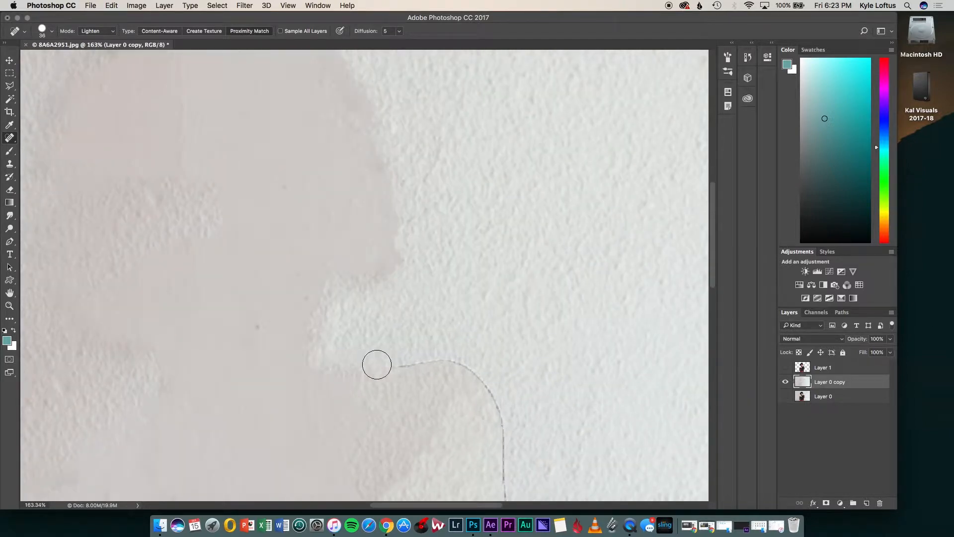
# Step: Heal the leftover outline from the right shoulder down the silhouette's right side to the image's lower edge
pyautogui.scroll(-3, 388, 369)
pyautogui.hscroll(2, 388, 368)
pyautogui.moveTo(353, 208)
pyautogui.mouseDown()
pyautogui.moveTo(379, 218)
pyautogui.moveTo(414, 263)
pyautogui.mouseUp()
pyautogui.scroll(-2, 414, 262)
pyautogui.hscroll(1, 413, 263)
pyautogui.moveTo(366, 190); pyautogui.dragTo(374, 276)
pyautogui.click(362, 209)
pyautogui.scroll(-3, 354, 274)
pyautogui.hscroll(1, 354, 274)
pyautogui.moveTo(351, 198); pyautogui.dragTo(332, 368)
pyautogui.scroll(-3, 343, 372)
pyautogui.hscroll(-1, 343, 371)
pyautogui.moveTo(344, 279); pyautogui.dragTo(323, 366)
pyautogui.click(330, 315)
pyautogui.moveTo(328, 326); pyautogui.dragTo(340, 327)
pyautogui.scroll(-4, 308, 397)
pyautogui.moveTo(326, 269); pyautogui.dragTo(326, 318)
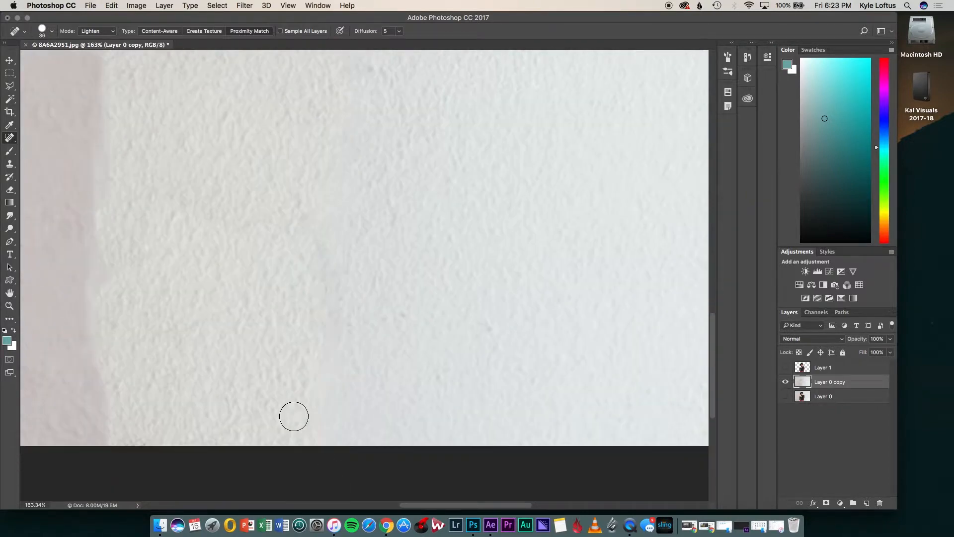
pyautogui.moveTo(350, 373)
pyautogui.mouseDown()
pyautogui.moveTo(290, 379)
pyautogui.moveTo(317, 405)
pyautogui.mouseUp()
# Step: Choose the Brush tool and sample the light wall color as the foreground color
pyautogui.click(9, 151)
pyautogui.click(7, 341)
pyautogui.click(365, 301)
pyautogui.press('Return')
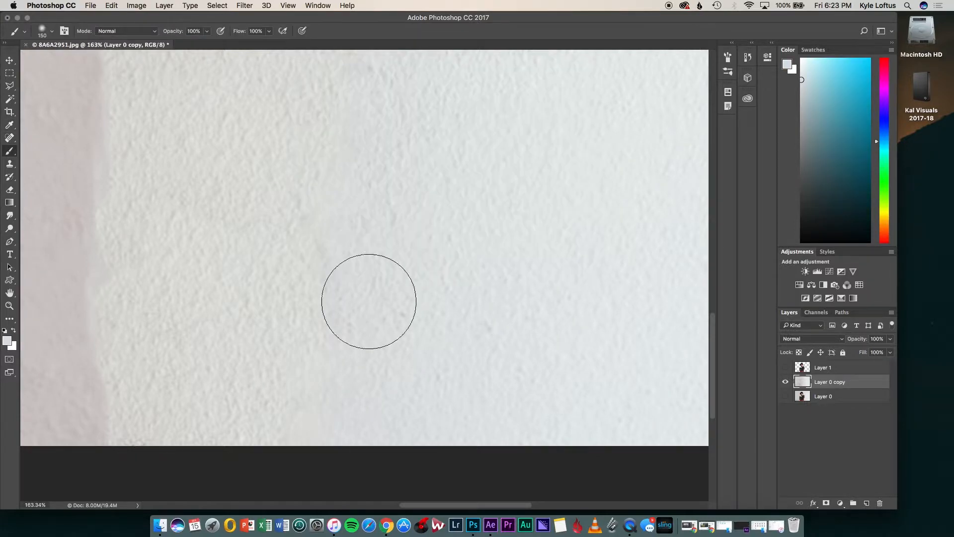
# Step: Heal the upper left edge of the silhouette's head with the Spot Healing Brush, and check the background for leftover marks
pyautogui.click(9, 138)
pyautogui.scroll(3, 335, 252)
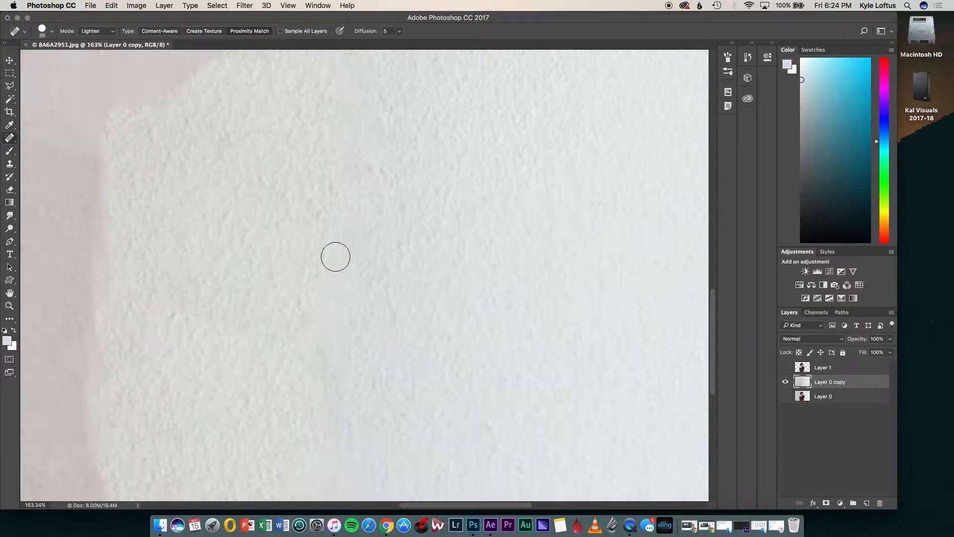
pyautogui.scroll(-5, 333, 328)
pyautogui.scroll(-5, 332, 367)
pyautogui.scroll(5, 333, 368)
pyautogui.scroll(4, 333, 368)
pyautogui.hscroll(-4, 332, 368)
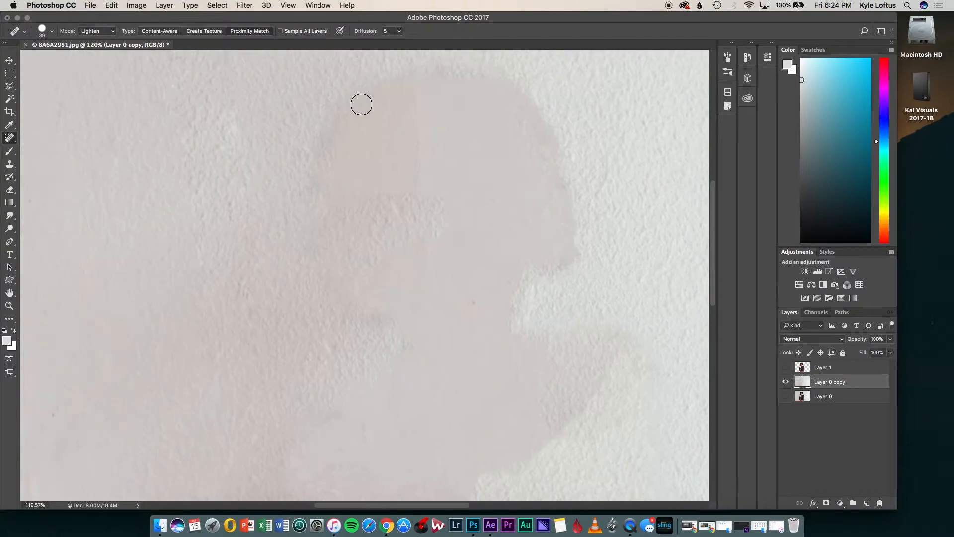
pyautogui.moveTo(386, 102); pyautogui.dragTo(364, 126)
pyautogui.scroll(-3, 332, 170)
pyautogui.scroll(-10, 438, 262)
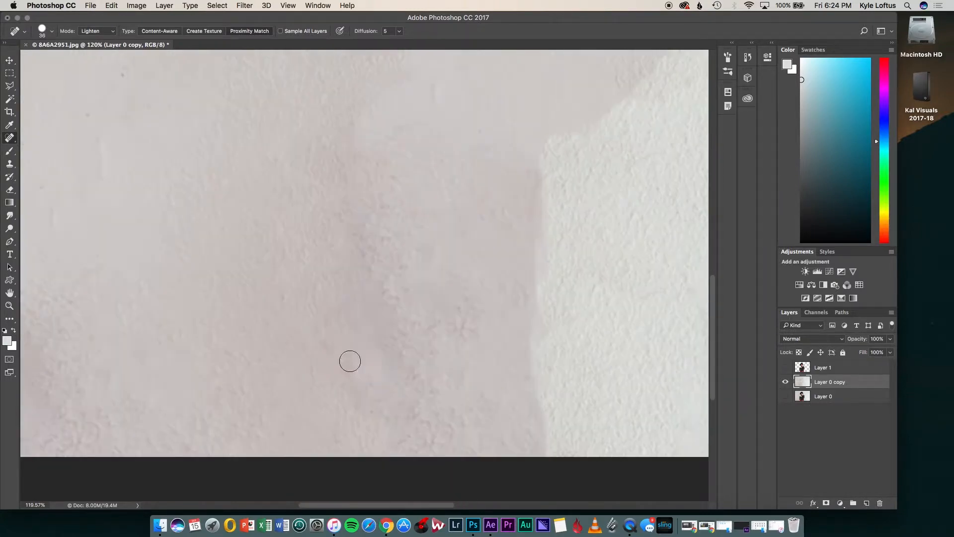
pyautogui.scroll(-5, 426, 449)
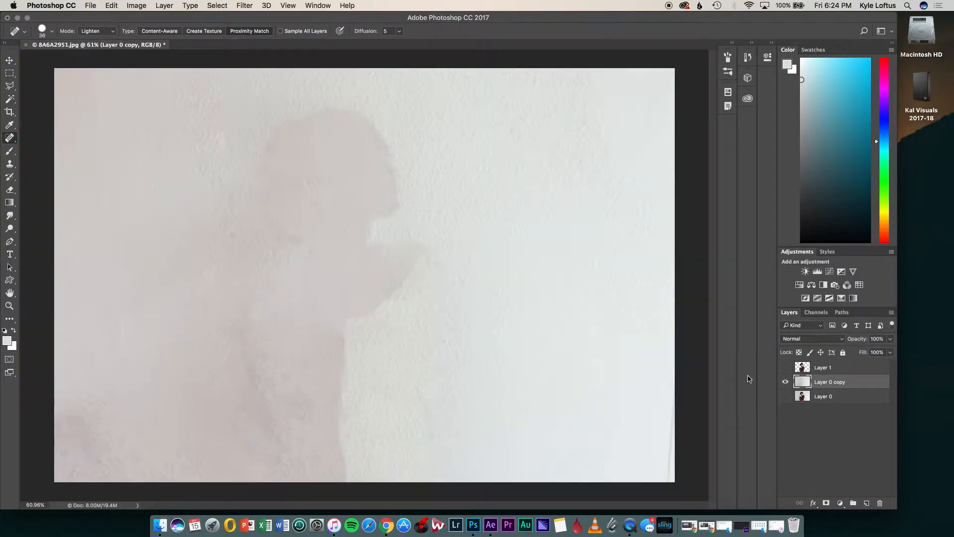
# Step: Make Layer 1 and Layer 0 visible again and switch to the Move tool
pyautogui.click(785, 368)
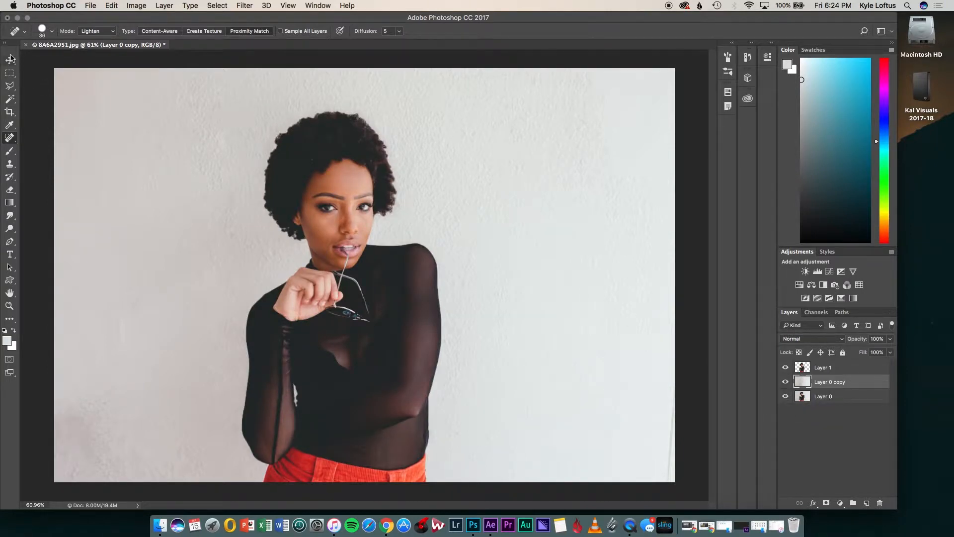
pyautogui.click(10, 59)
# Step: Save the portrait as a layered Photoshop file in 1 Exports, named with the model's full name followed by "Cinegraph"
pyautogui.click(91, 5)
pyautogui.click(123, 108)
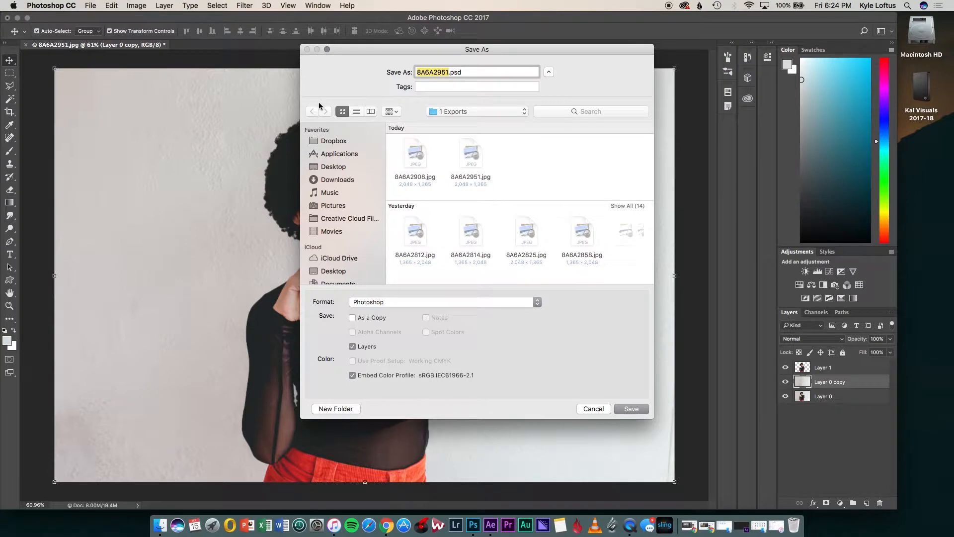
pyautogui.click(444, 112)
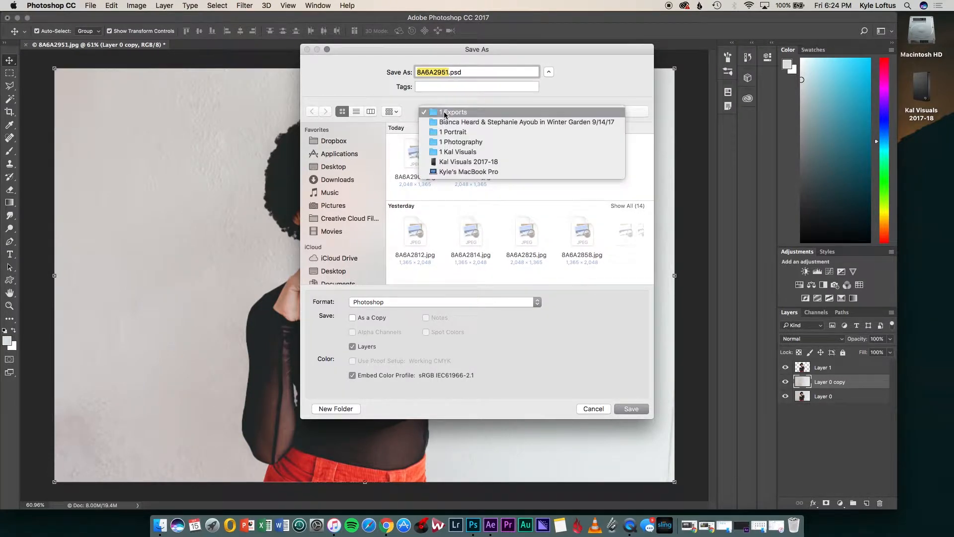
pyautogui.click(446, 113)
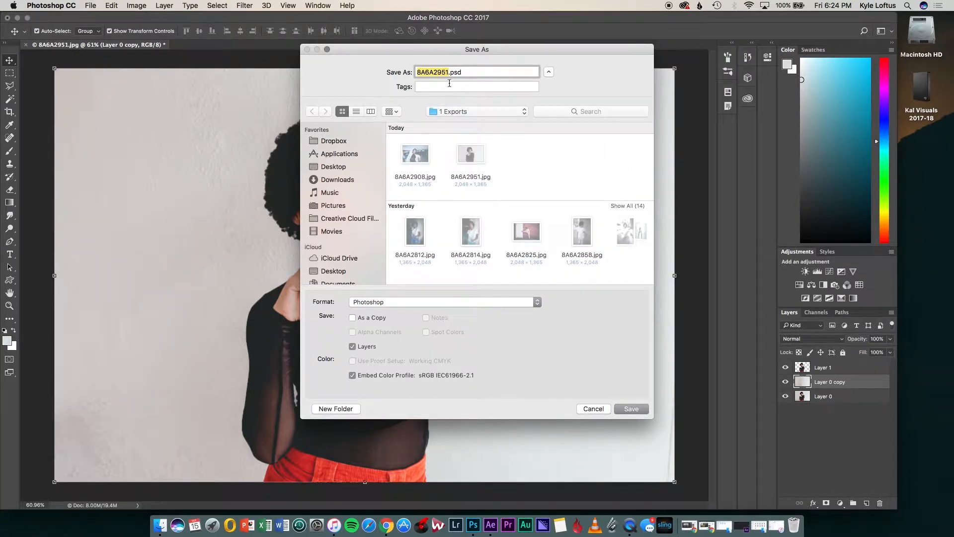
pyautogui.write('8')
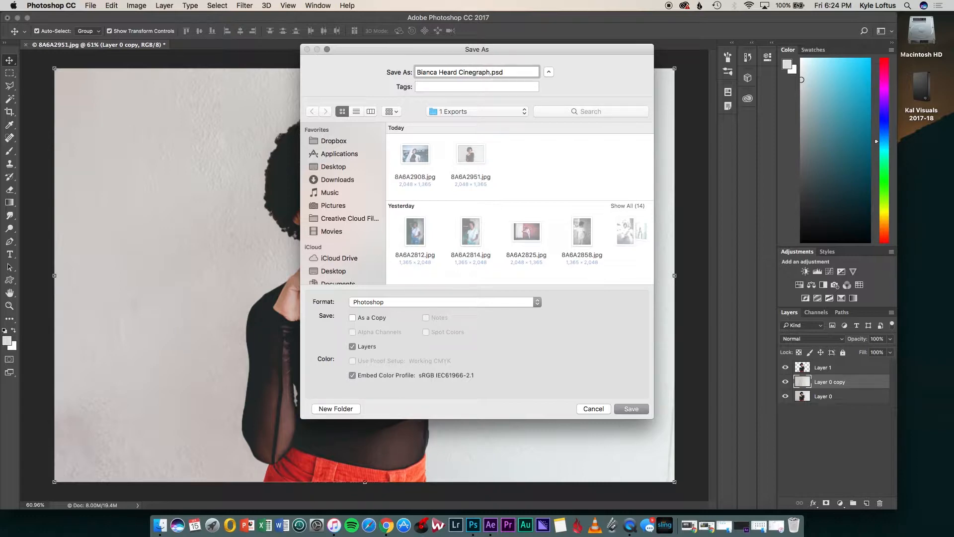
pyautogui.press('Return')
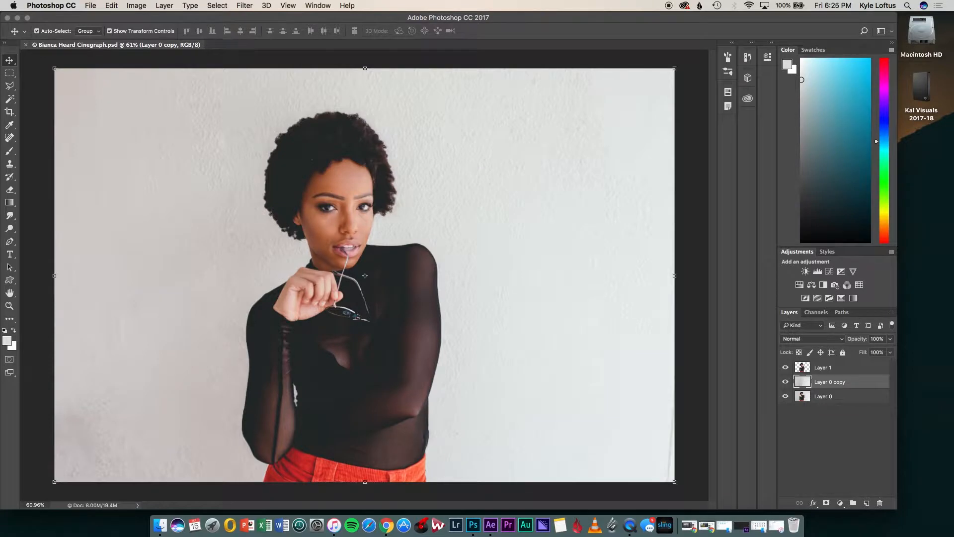
# Step: Put the Photoshop window away, switch to After Effects and create a new project
pyautogui.click(17, 18)
pyautogui.click(482, 523)
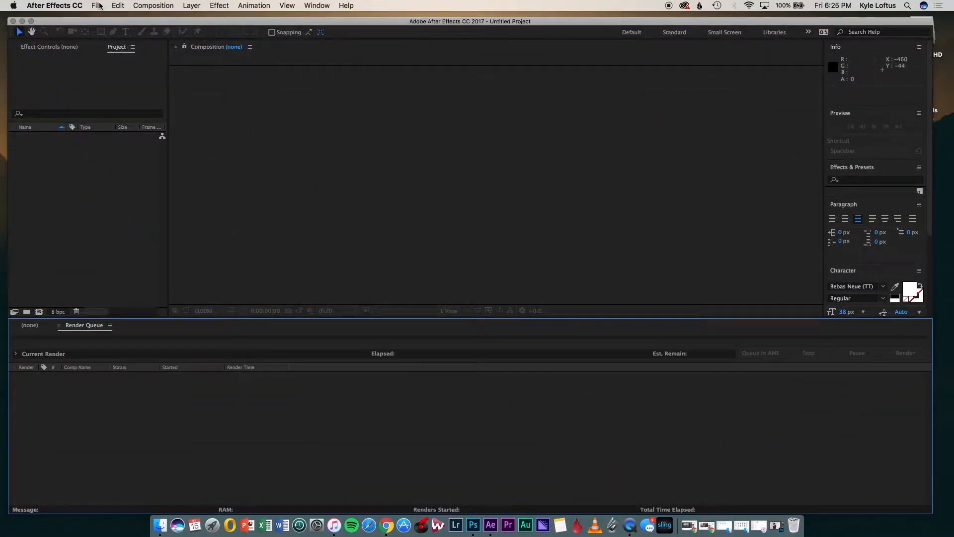
pyautogui.click(96, 6)
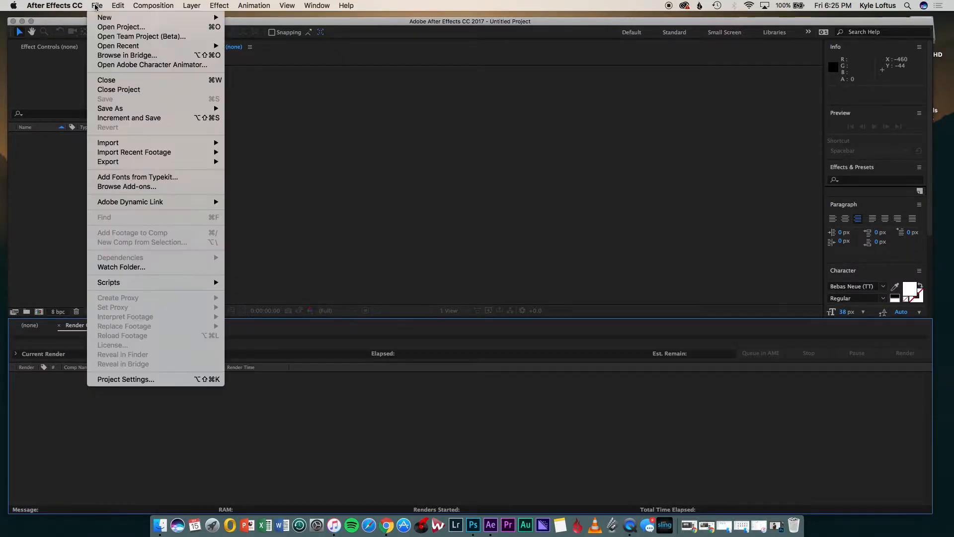
pyautogui.moveTo(199, 18)
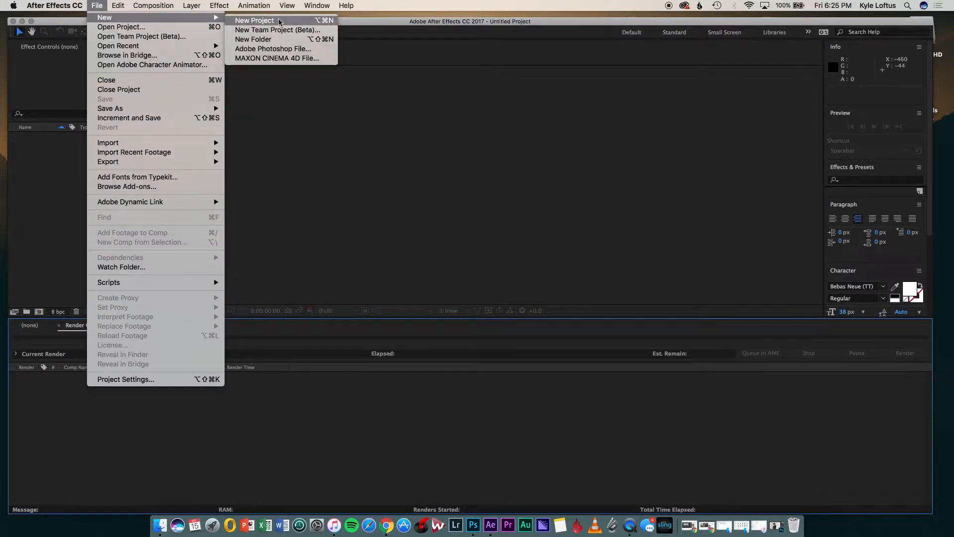
pyautogui.click(278, 22)
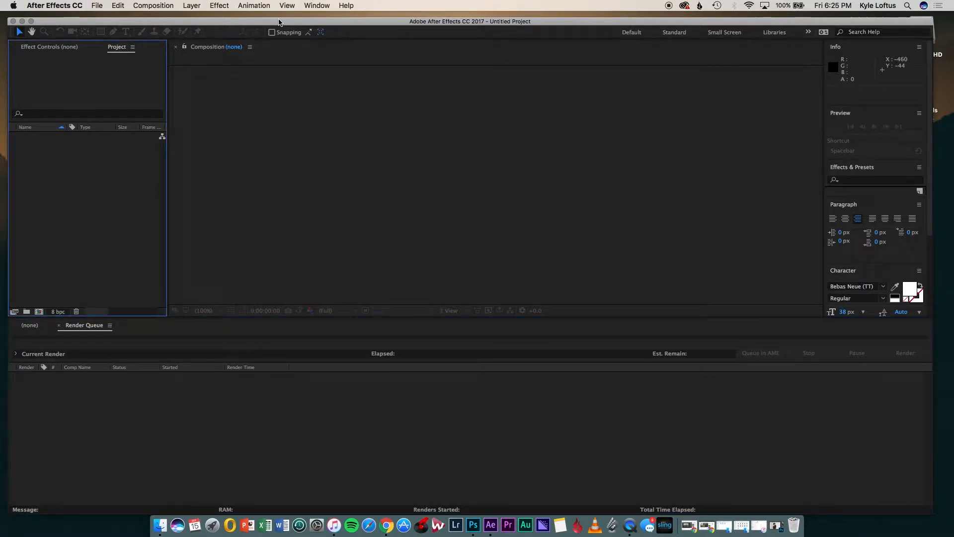
# Step: Switch to Finder, browse to the 1 Exports folder and place its window over the empty project
pyautogui.click(160, 524)
pyautogui.click(293, 173)
pyautogui.doubleClick(414, 67)
pyautogui.click(413, 70)
pyautogui.doubleClick(413, 70)
pyautogui.doubleClick(525, 69)
pyautogui.doubleClick(356, 78)
pyautogui.doubleClick(359, 68)
pyautogui.moveTo(306, 23); pyautogui.dragTo(436, 152)
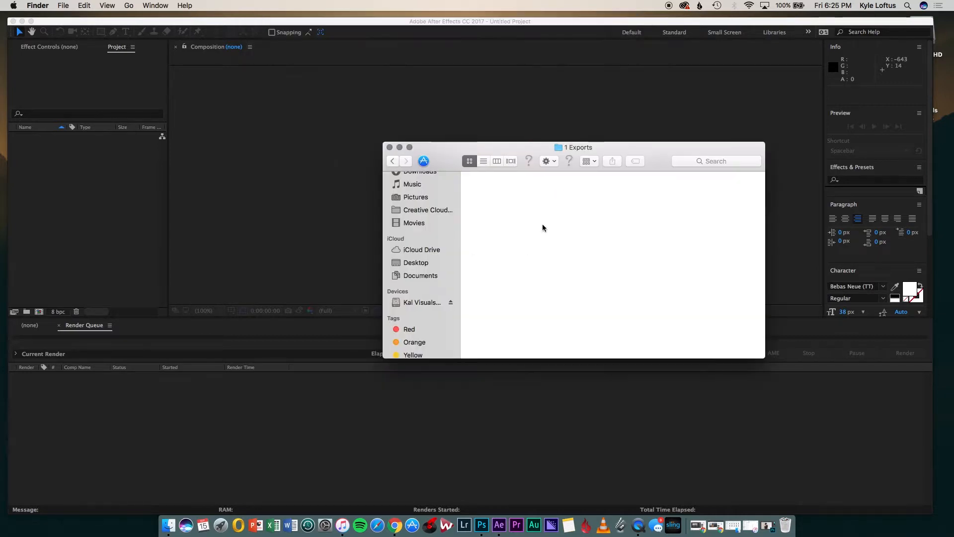
# Step: Find the saved Cinegraph PSD in the exports folder and bring it into After Effects for import
pyautogui.click(393, 161)
pyautogui.click(494, 194)
pyautogui.click(392, 161)
pyautogui.doubleClick(494, 270)
pyautogui.doubleClick(494, 192)
pyautogui.scroll(-5, 494, 192)
pyautogui.moveTo(538, 322); pyautogui.dragTo(498, 524)
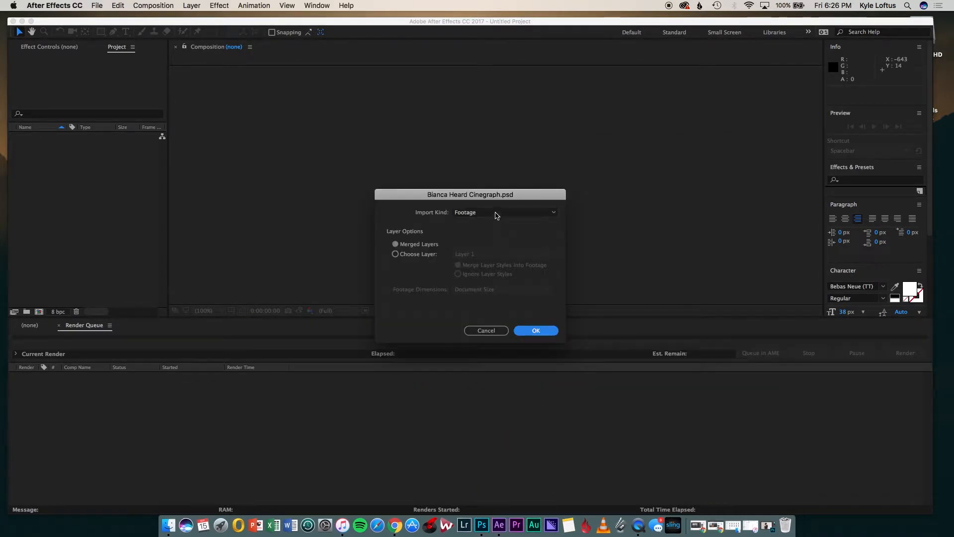
# Step: Import the PSD as a Composition with Merge Layer Styles into Footage
pyautogui.click(498, 215)
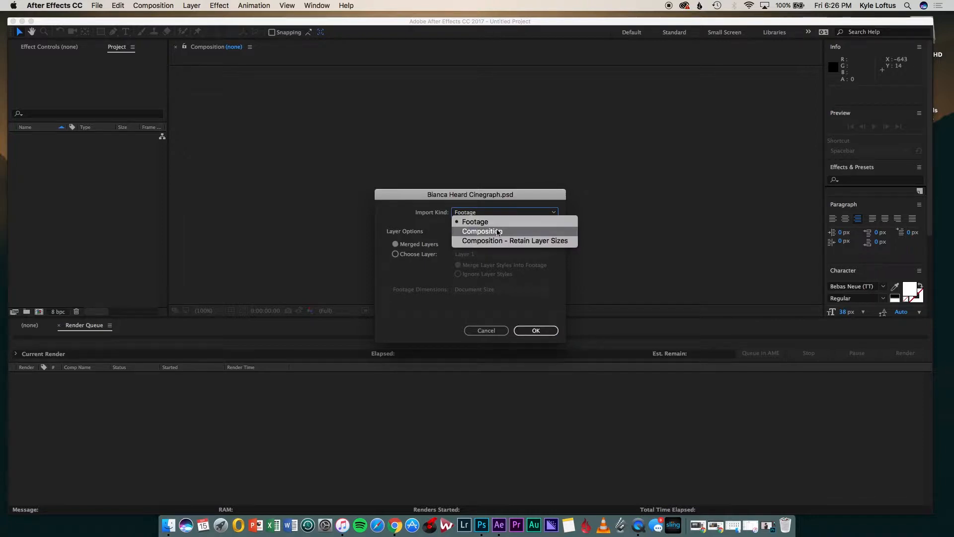
pyautogui.click(498, 231)
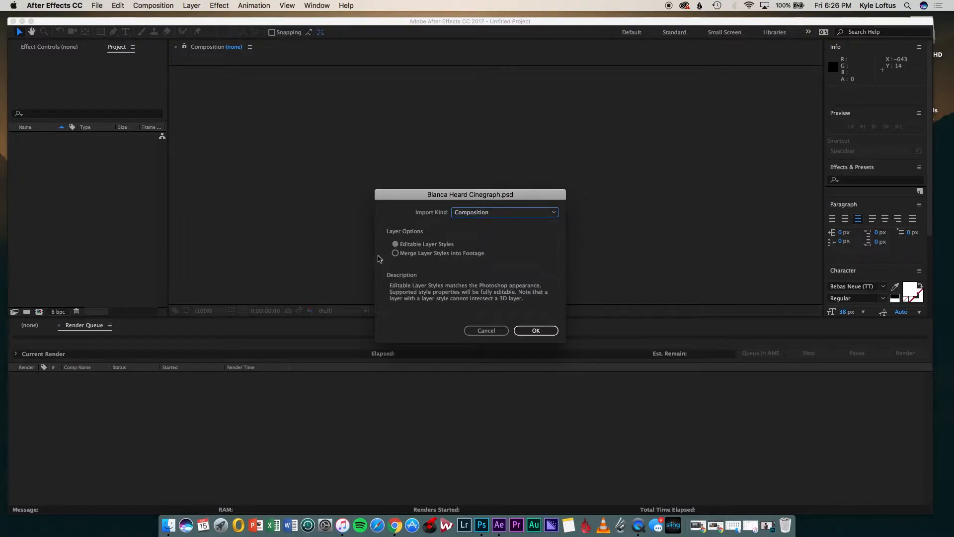
pyautogui.click(396, 253)
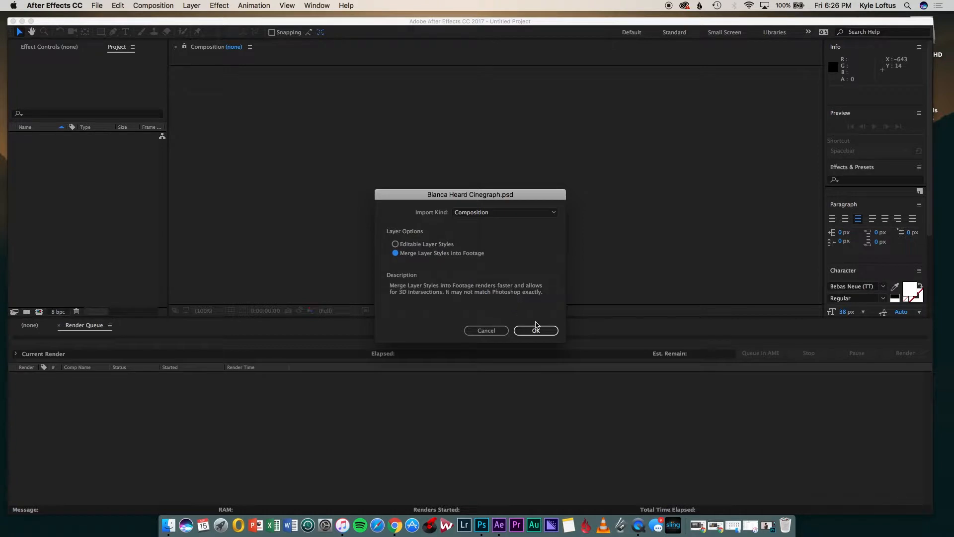
pyautogui.click(541, 331)
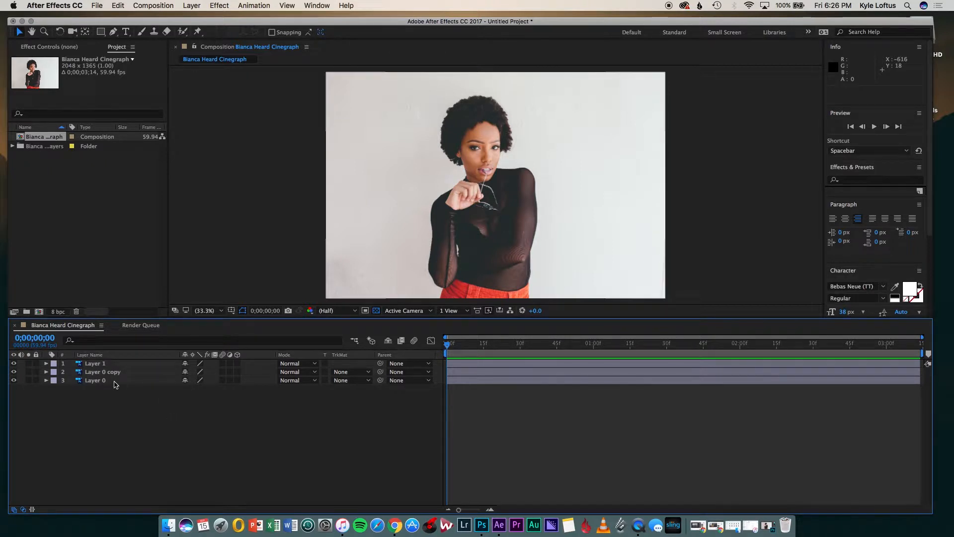
# Step: Keyframe the scale of Layer 0 copy at the composition's start and move the current time to 3 seconds
pyautogui.click(101, 375)
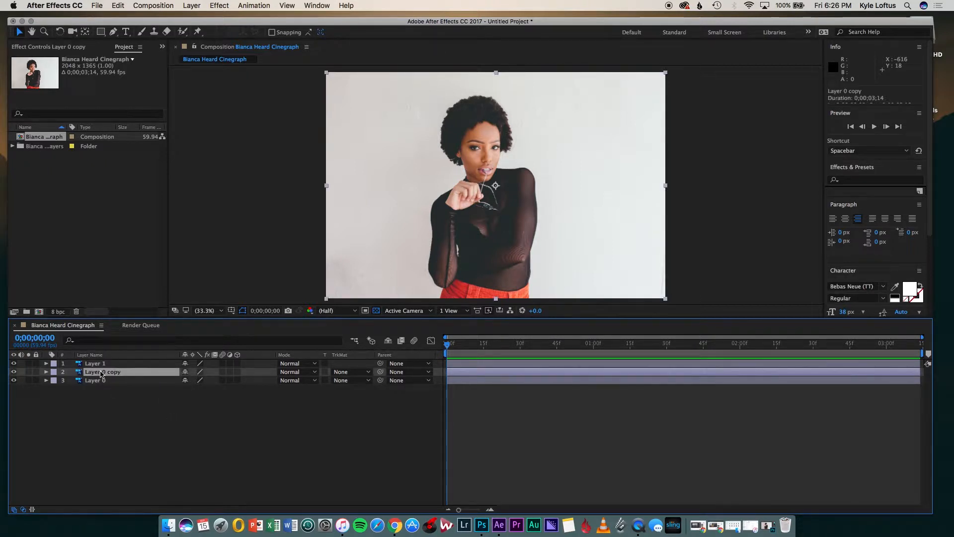
pyautogui.press('s')
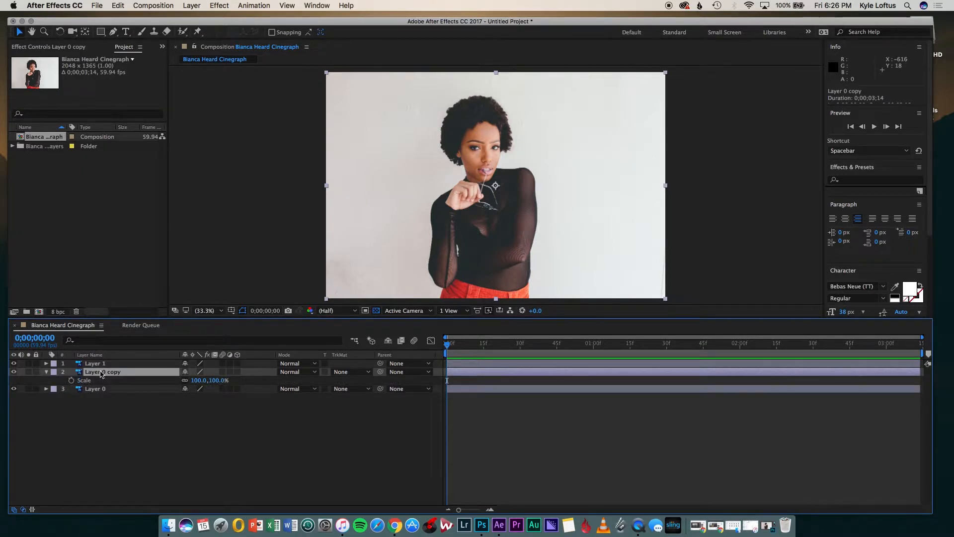
pyautogui.click(71, 380)
pyautogui.moveTo(446, 343); pyautogui.dragTo(888, 350)
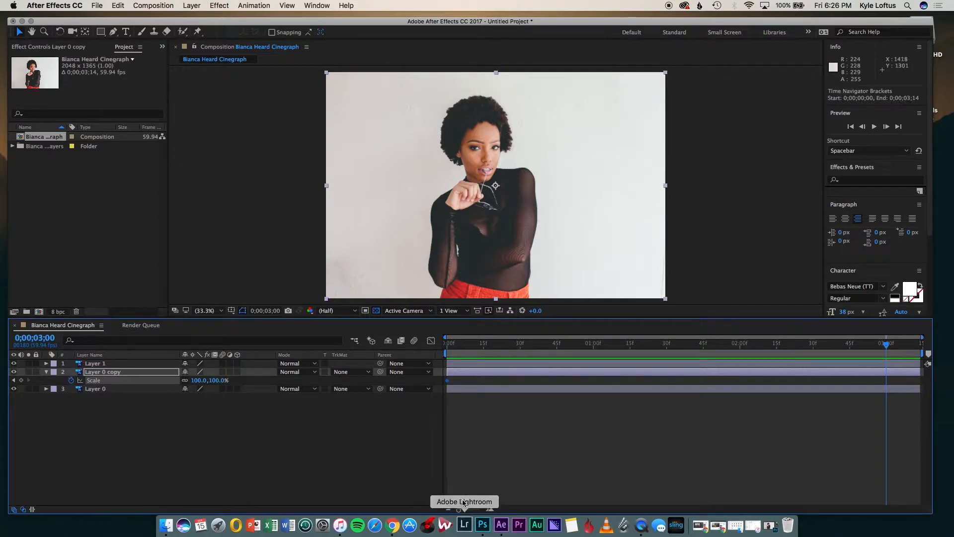
# Step: Set the composition's duration to 0;00;05;14 in its settings
pyautogui.click(146, 7)
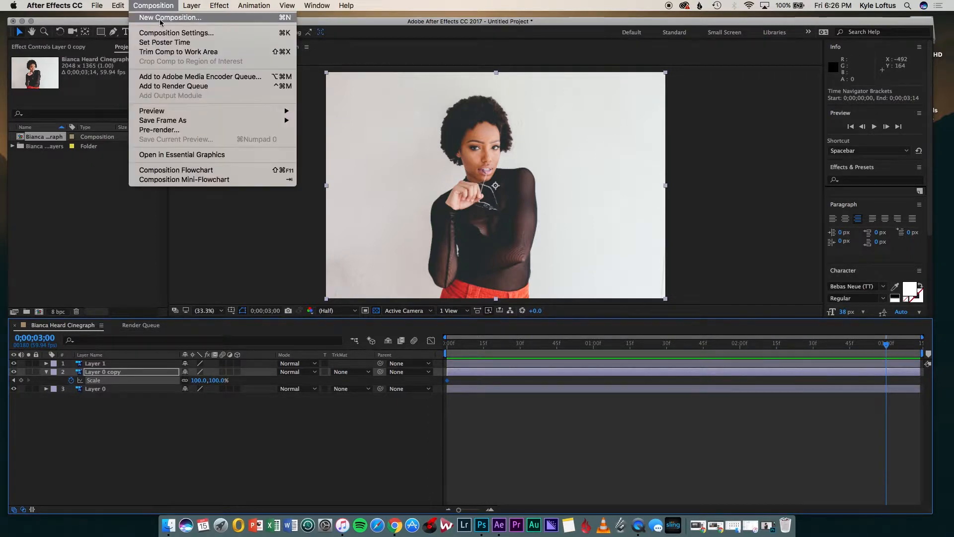
pyautogui.click(177, 32)
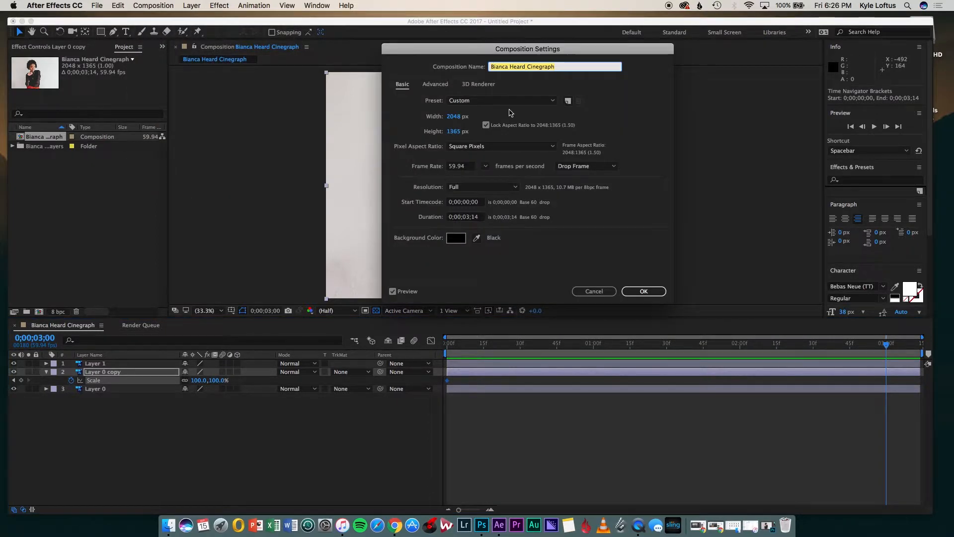
pyautogui.click(470, 218)
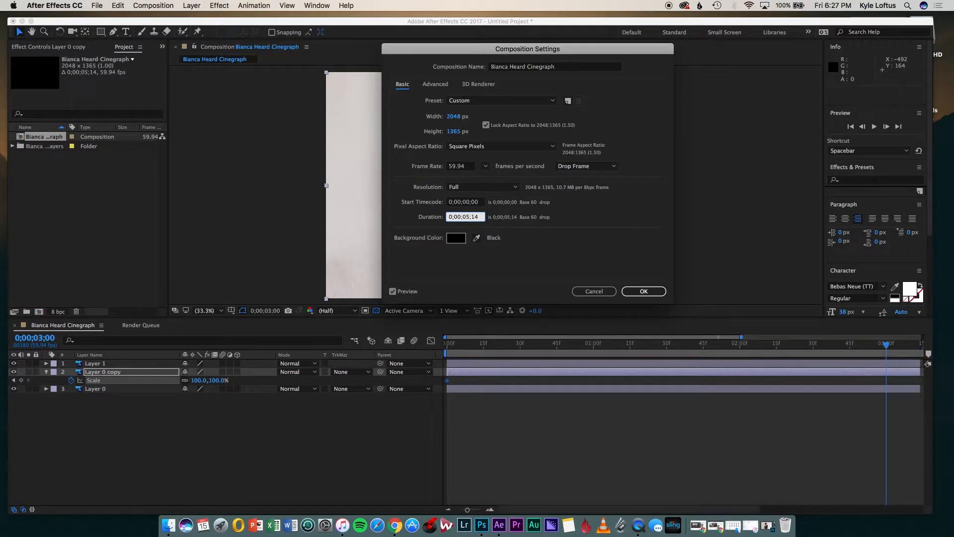
pyautogui.press('Return')
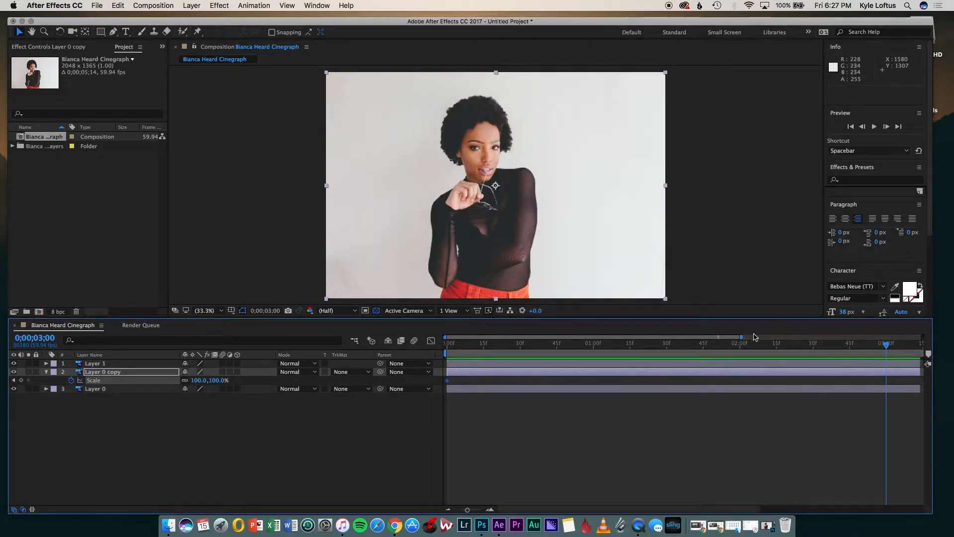
# Step: Extend the three layers' ends to about 5 seconds on the timeline
pyautogui.moveTo(743, 337); pyautogui.dragTo(922, 338)
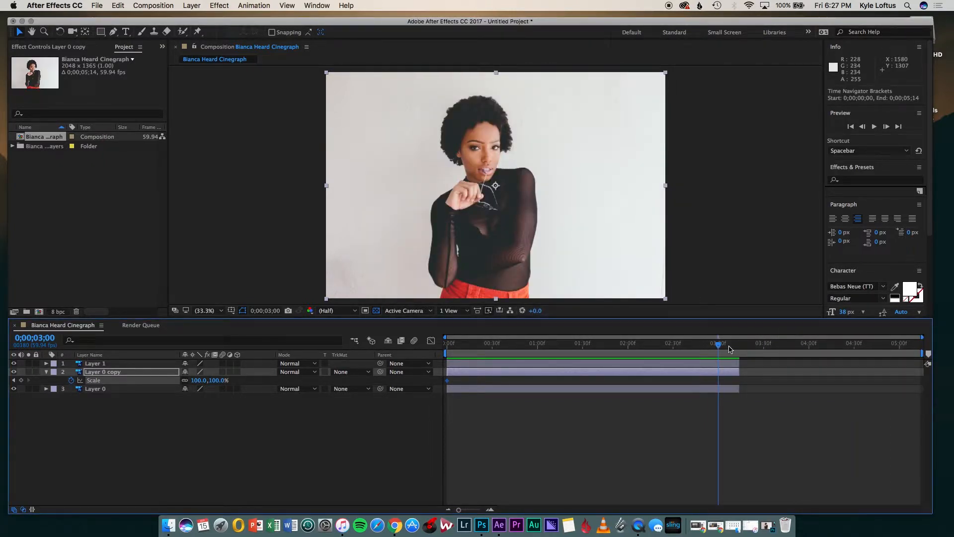
pyautogui.moveTo(738, 365); pyautogui.dragTo(902, 364)
pyautogui.moveTo(739, 388); pyautogui.dragTo(901, 388)
# Step: Set the scale of Layer 0 copy to 113% at the 5-second mark
pyautogui.press('Home')
pyautogui.moveTo(868, 342); pyautogui.dragTo(901, 351)
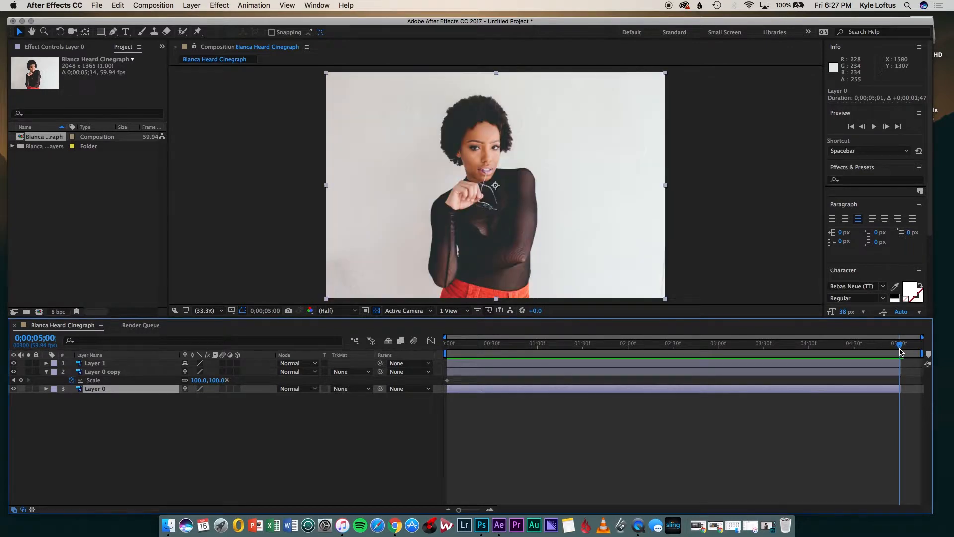
pyautogui.click(198, 380)
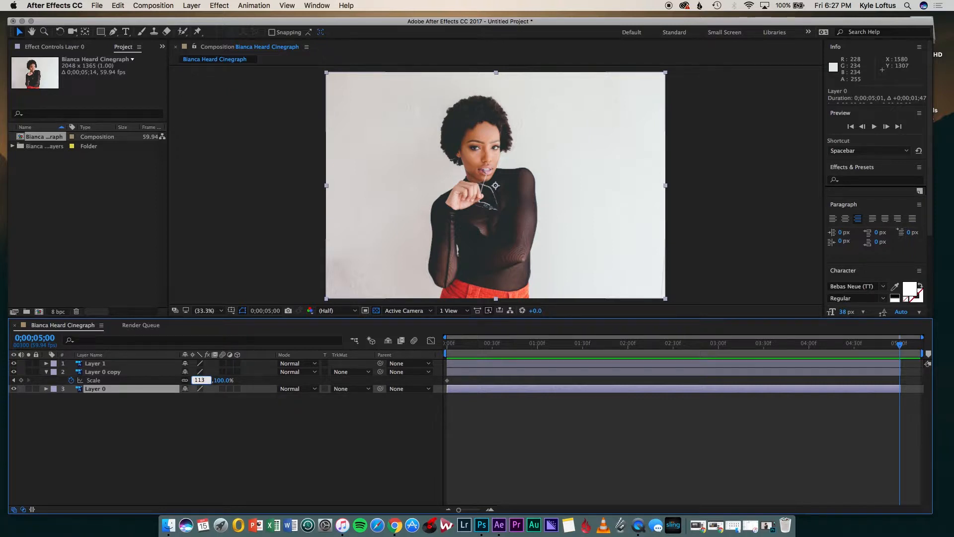
pyautogui.press('Return')
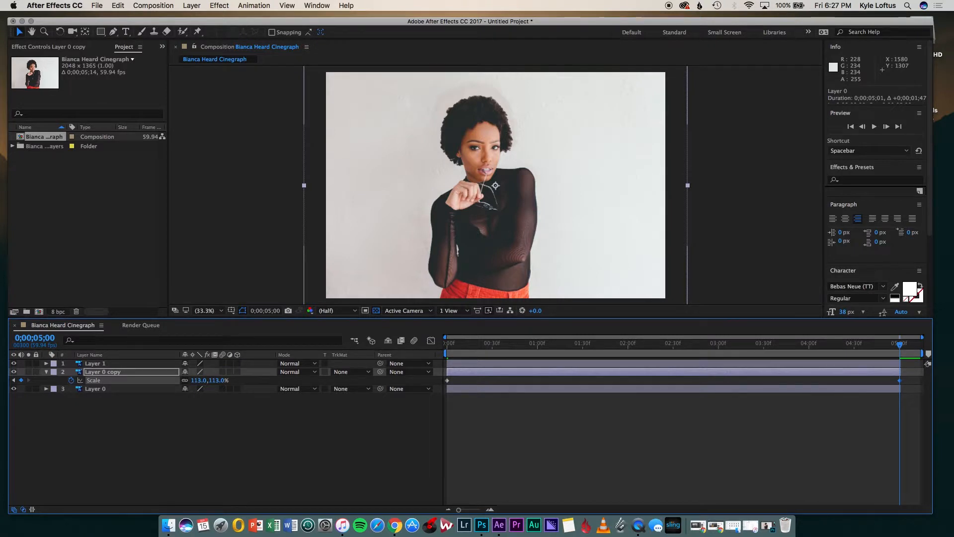
# Step: Keyframe Layer 1's scale at the start of the composition and set it to 110% at 5 seconds
pyautogui.click(141, 363)
pyautogui.press('s')
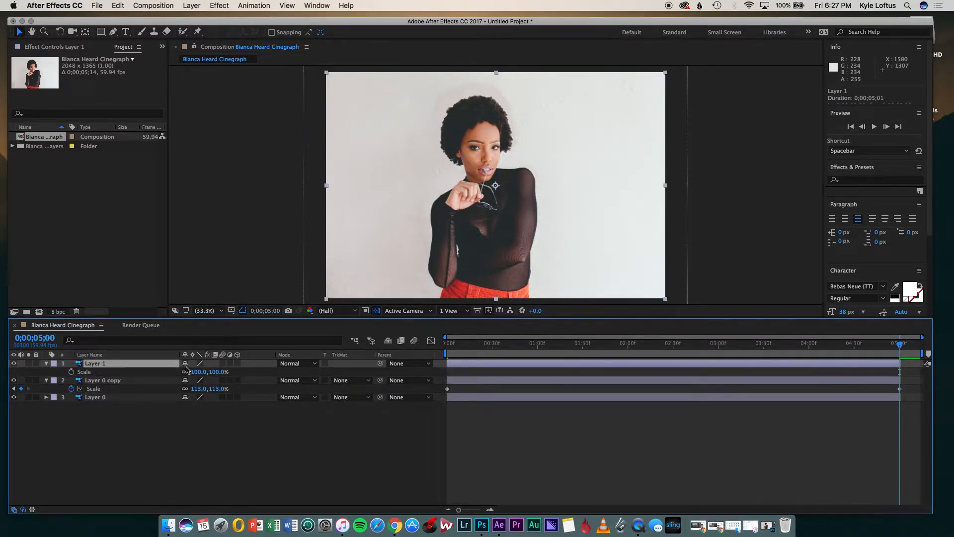
pyautogui.click(448, 344)
pyautogui.click(447, 343)
pyautogui.click(71, 372)
pyautogui.moveTo(448, 345); pyautogui.dragTo(900, 354)
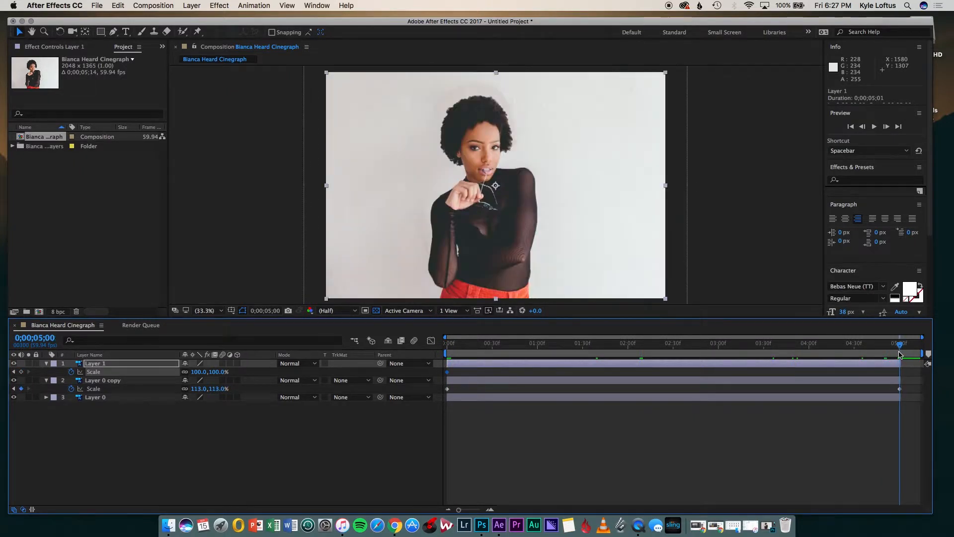
pyautogui.click(198, 372)
pyautogui.press('Return')
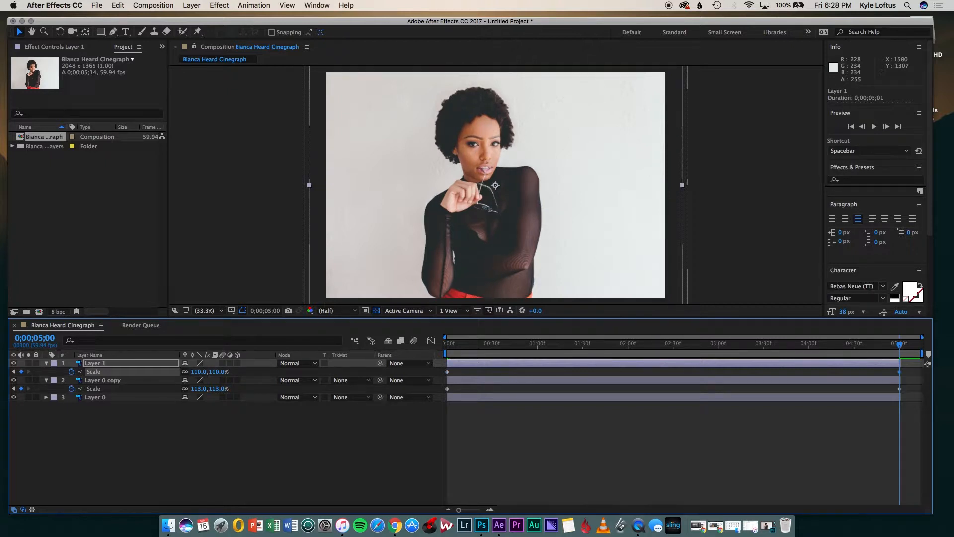
# Step: Keyframe the position of Layer 0 copy at the start and shift its X position to 1044 at 5 seconds
pyautogui.click(113, 381)
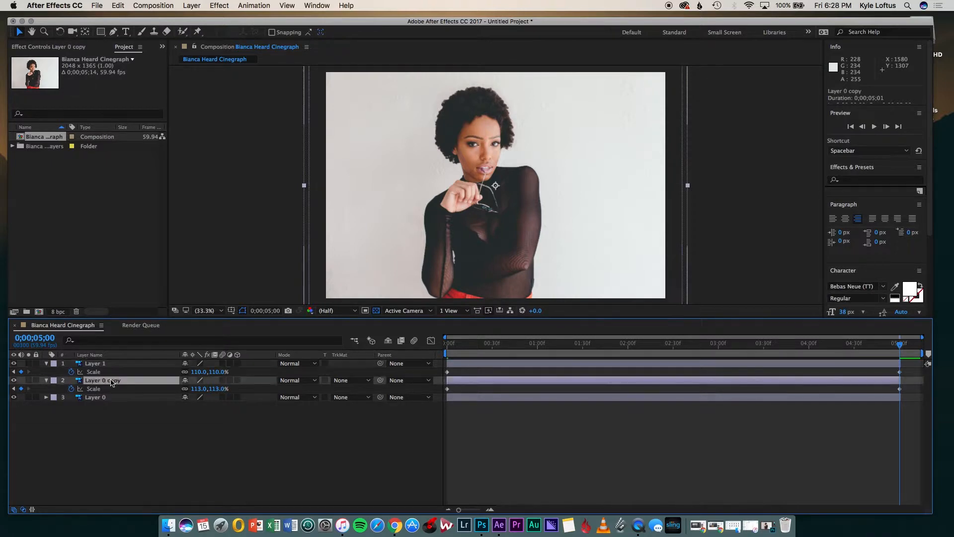
pyautogui.press('p')
pyautogui.click(448, 344)
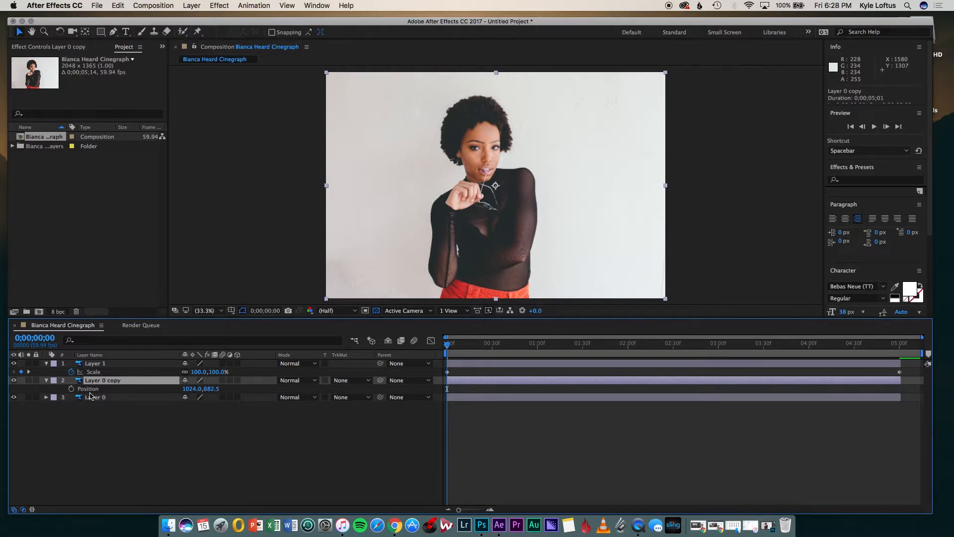
pyautogui.click(72, 389)
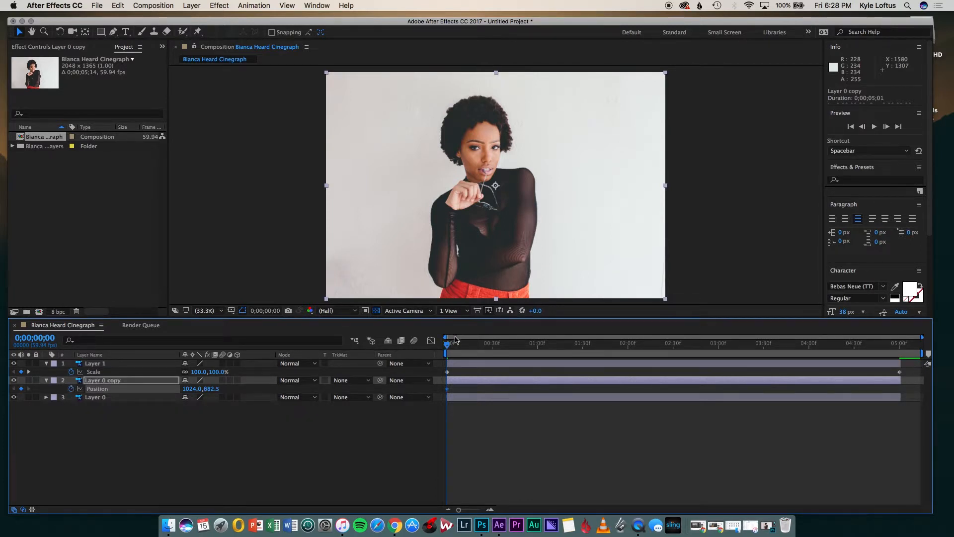
pyautogui.moveTo(447, 347); pyautogui.dragTo(900, 355)
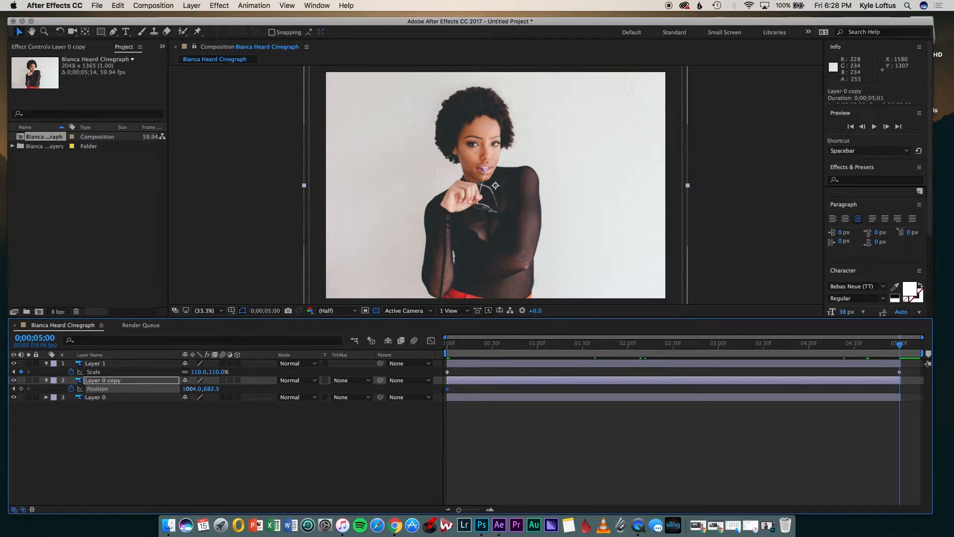
pyautogui.moveTo(192, 389); pyautogui.dragTo(198, 389)
# Step: Keyframe the position of Layer 1 at the start and shift its X position to 1004 at 5 seconds
pyautogui.click(100, 363)
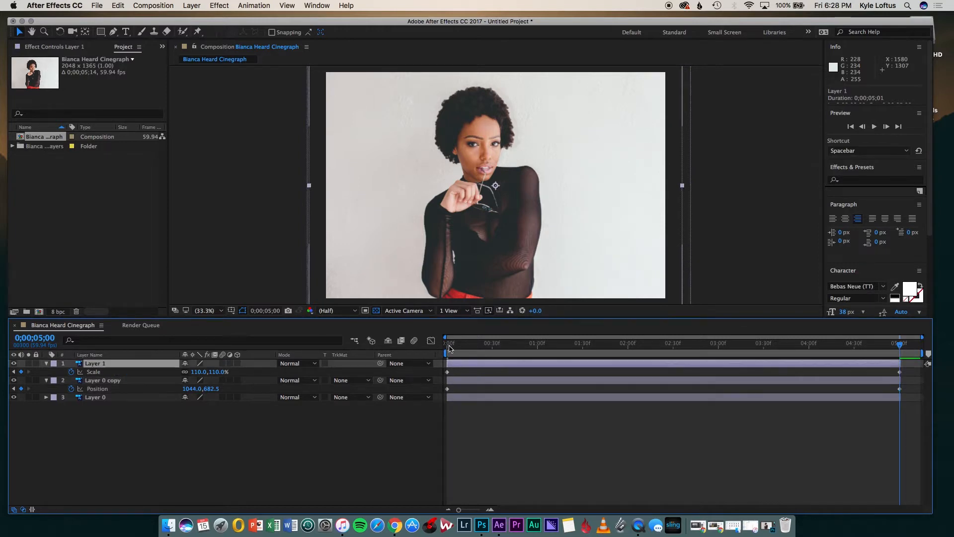
pyautogui.press('Home')
pyautogui.press('p')
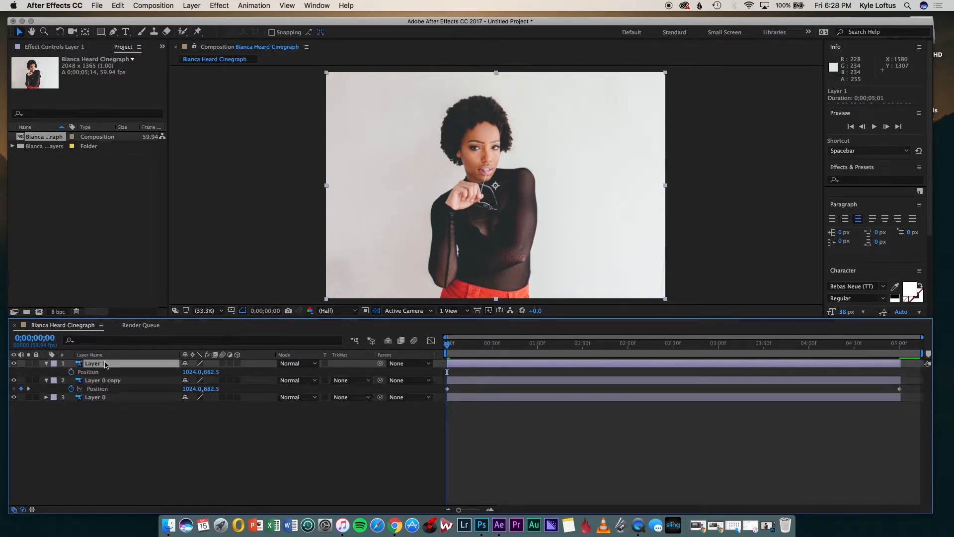
pyautogui.click(71, 371)
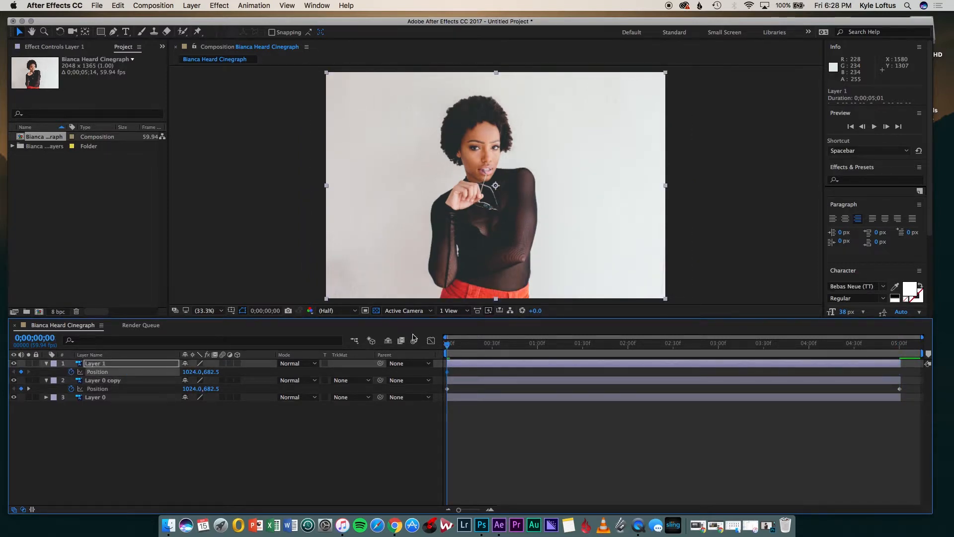
pyautogui.moveTo(447, 346); pyautogui.dragTo(899, 347)
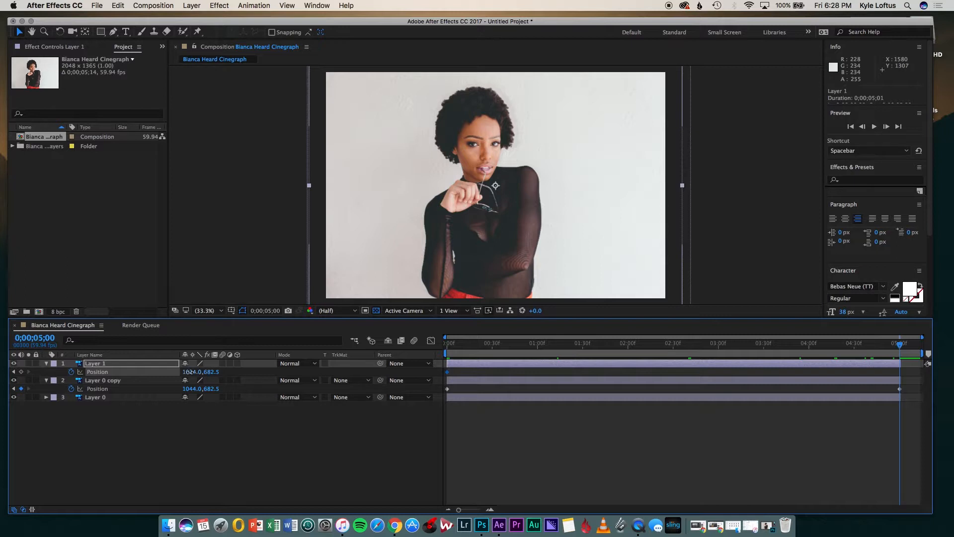
pyautogui.moveTo(188, 372); pyautogui.dragTo(182, 374)
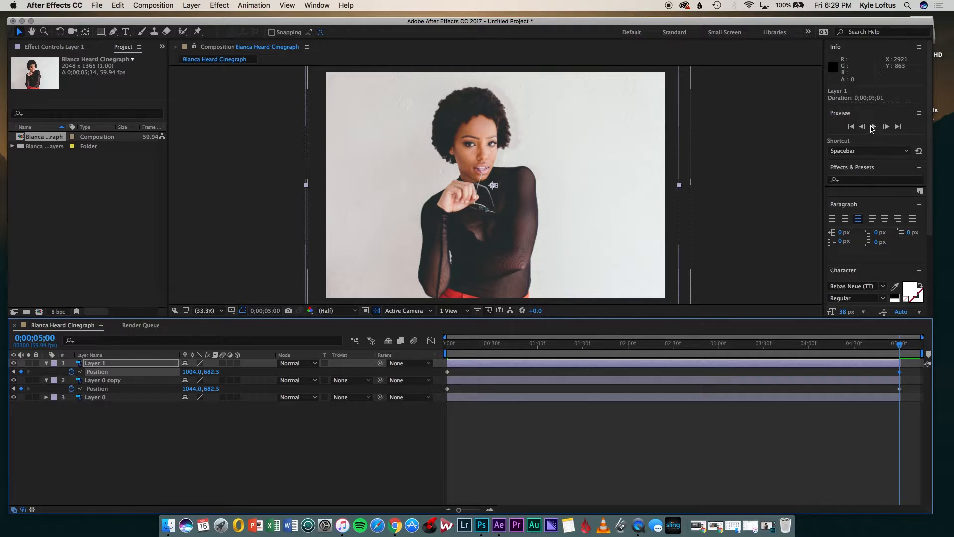
# Step: Preview the full parallax animation and return to the start of the timeline
pyautogui.click(873, 128)
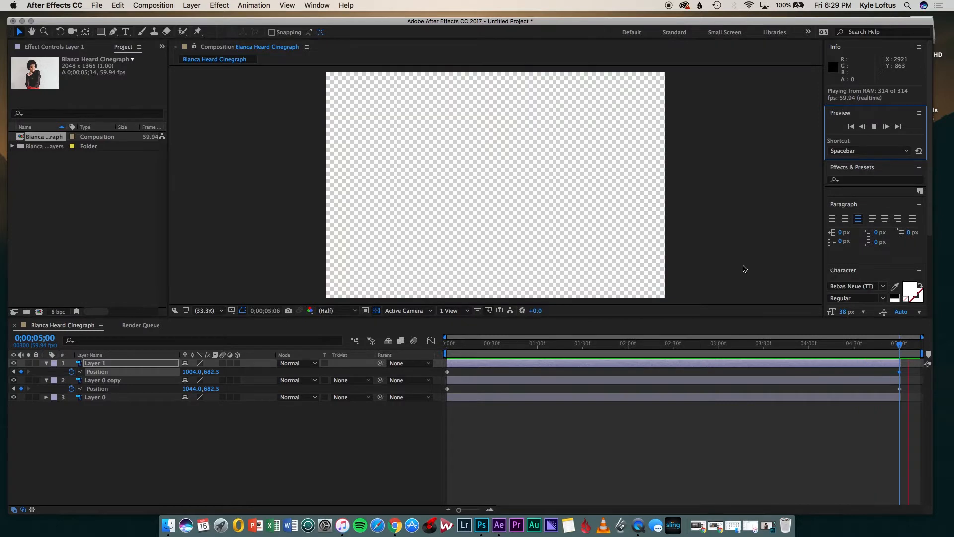
pyautogui.click(775, 342)
pyautogui.press('Home')
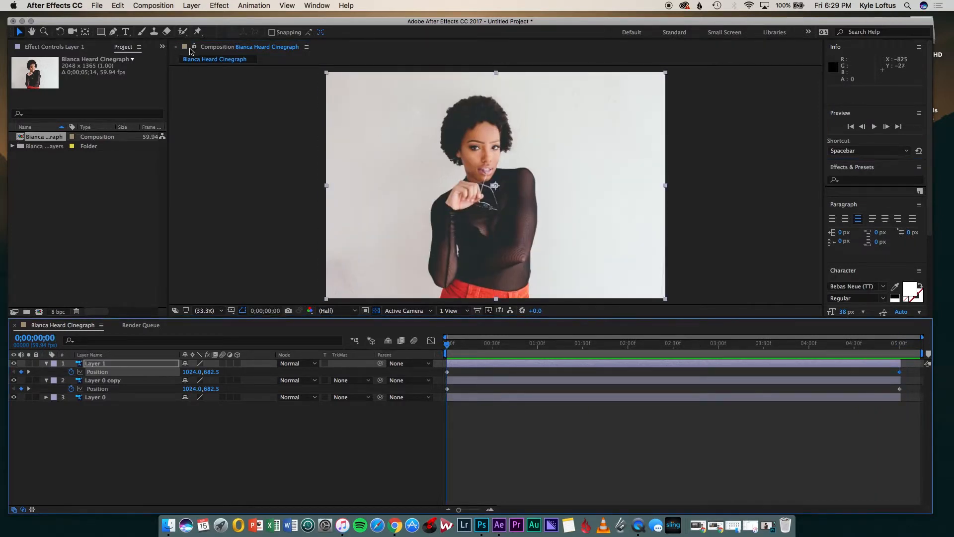
# Step: Add the composition to the render queue
pyautogui.click(97, 5)
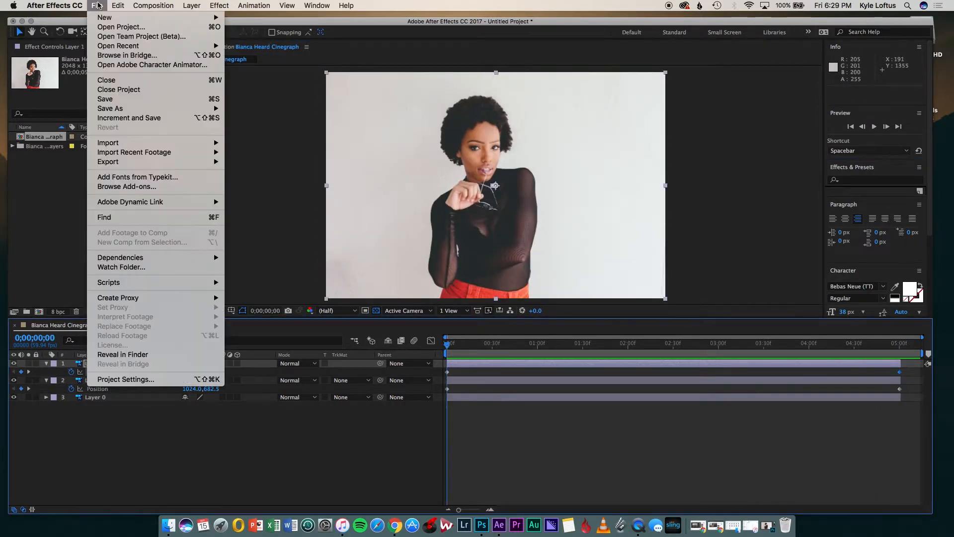
pyautogui.moveTo(128, 162)
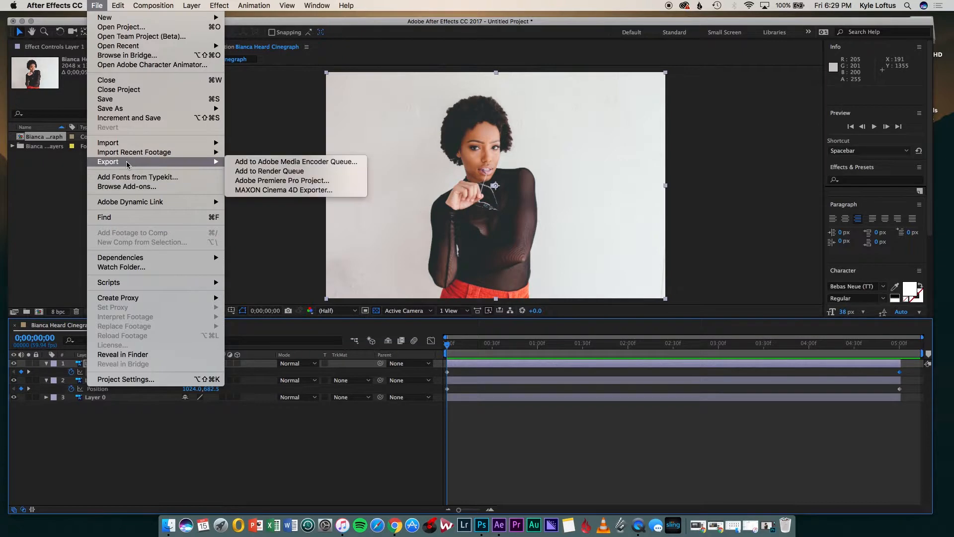
pyautogui.click(284, 171)
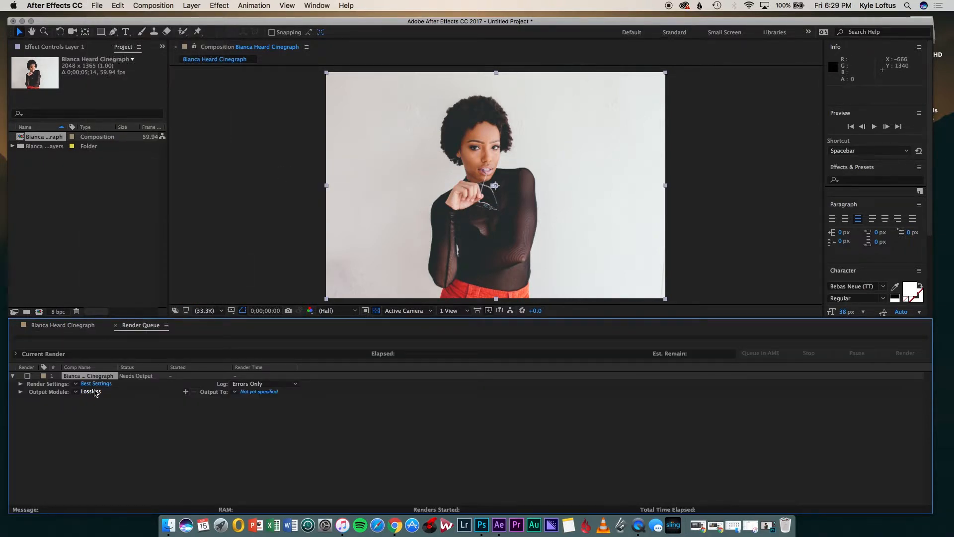
# Step: Choose the destination folder for the queued movie and save the output location
pyautogui.click(265, 393)
pyautogui.scroll(-5, 342, 214)
pyautogui.click(342, 213)
pyautogui.doubleClick(476, 175)
pyautogui.doubleClick(472, 177)
pyautogui.doubleClick(414, 255)
pyautogui.doubleClick(412, 179)
pyautogui.click(631, 341)
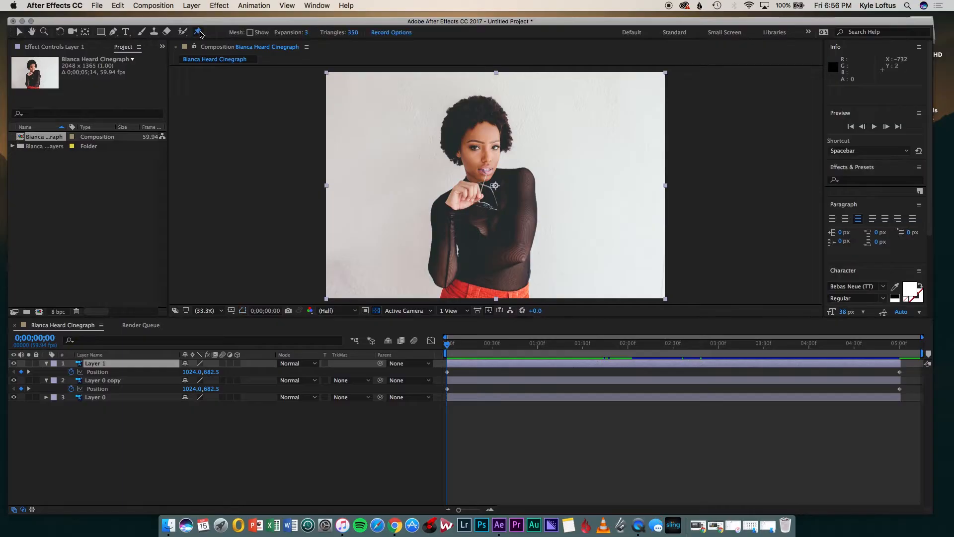
# Step: Place seven puppet pins on Layer 1 at both shoulders, the elbow, the opposite waist, the chin, the top of the hair and the hand
pyautogui.click(442, 194)
pyautogui.click(445, 286)
pyautogui.click(527, 168)
pyautogui.click(527, 284)
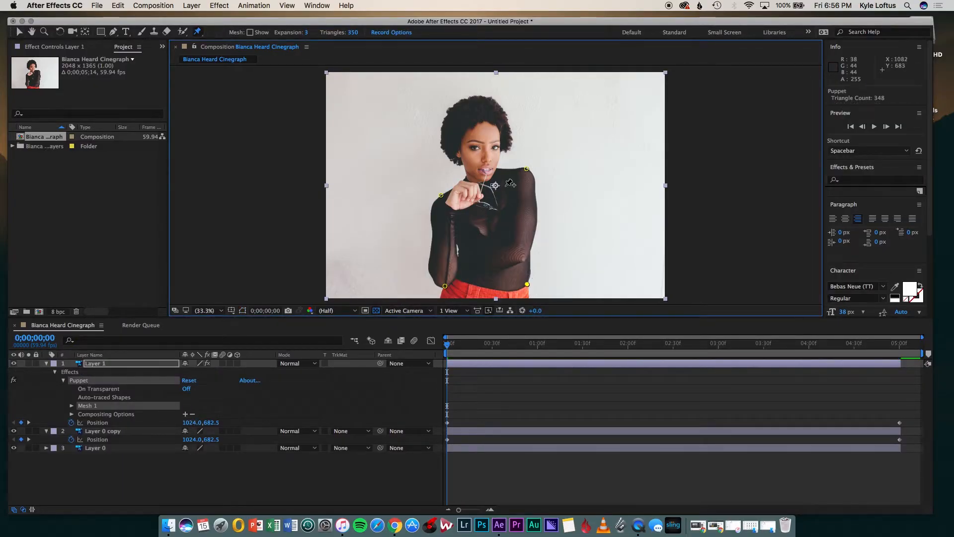
pyautogui.click(486, 179)
pyautogui.click(476, 96)
pyautogui.click(479, 201)
# Step: Expand the puppet mesh's Deform group on Layer 1 to show the position keyframes of all seven pins
pyautogui.click(72, 405)
pyautogui.click(80, 431)
pyautogui.scroll(-3, 99, 412)
pyautogui.click(88, 407)
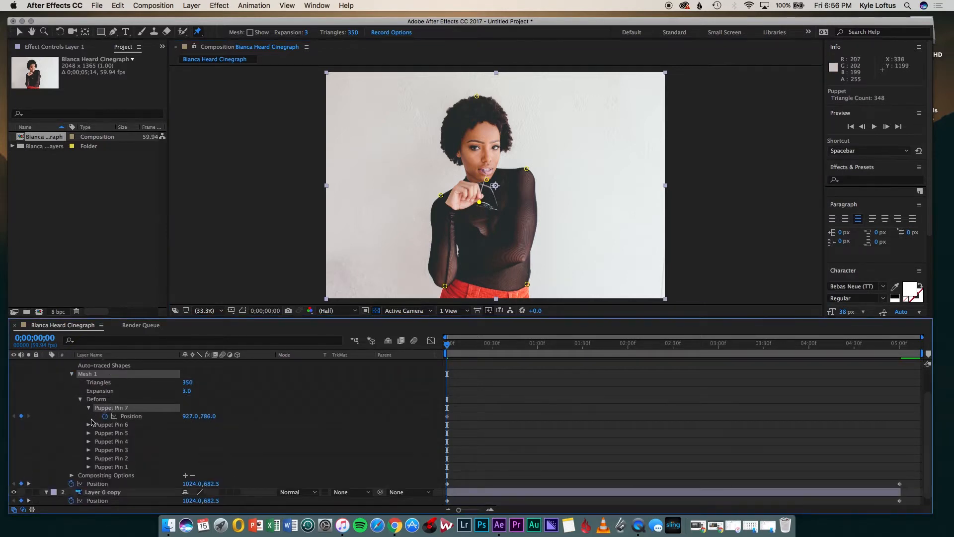
pyautogui.click(88, 425)
pyautogui.click(88, 441)
pyautogui.click(89, 458)
pyautogui.click(89, 475)
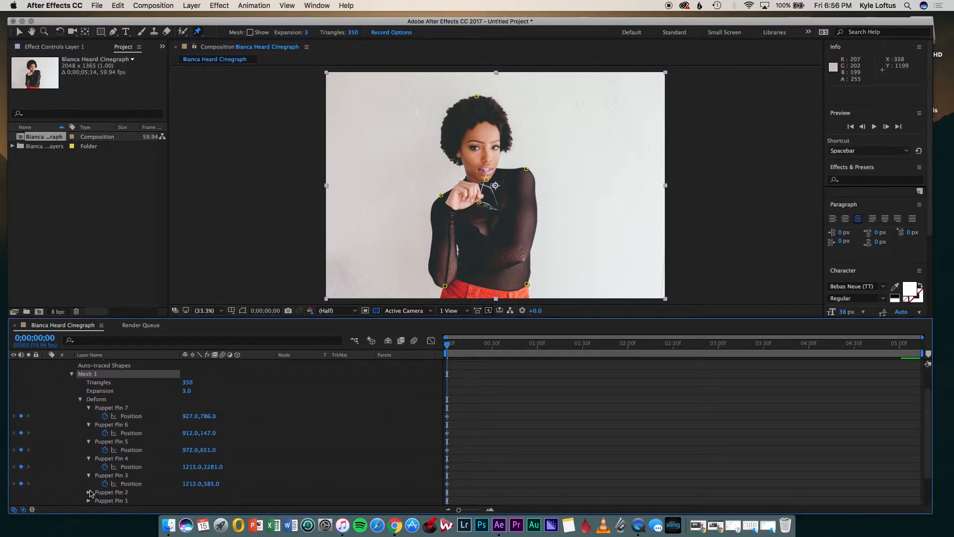
pyautogui.scroll(-3, 88, 477)
pyautogui.click(89, 467)
pyautogui.click(89, 483)
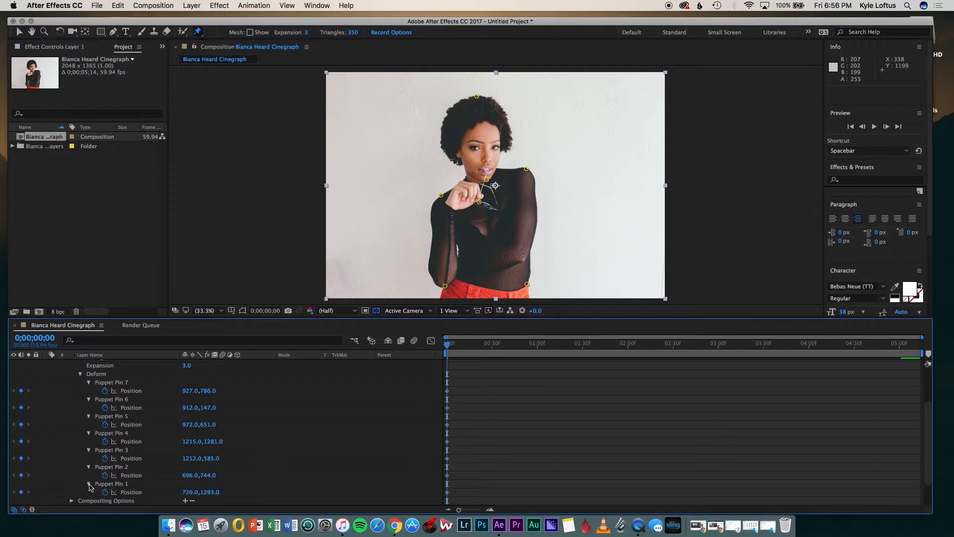
# Step: At 5 seconds, reposition the woman's puppet pins, with the hair pin at about 945,147 and the hand pin at about 892,786, and preview
pyautogui.moveTo(449, 346); pyautogui.dragTo(901, 342)
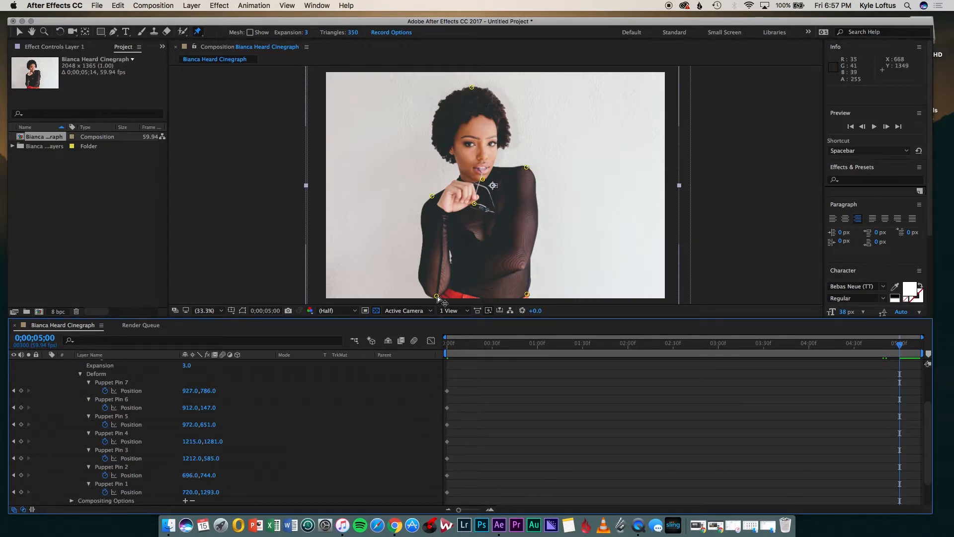
pyautogui.keyDown('super'); pyautogui.click(437, 296); pyautogui.keyUp('super')
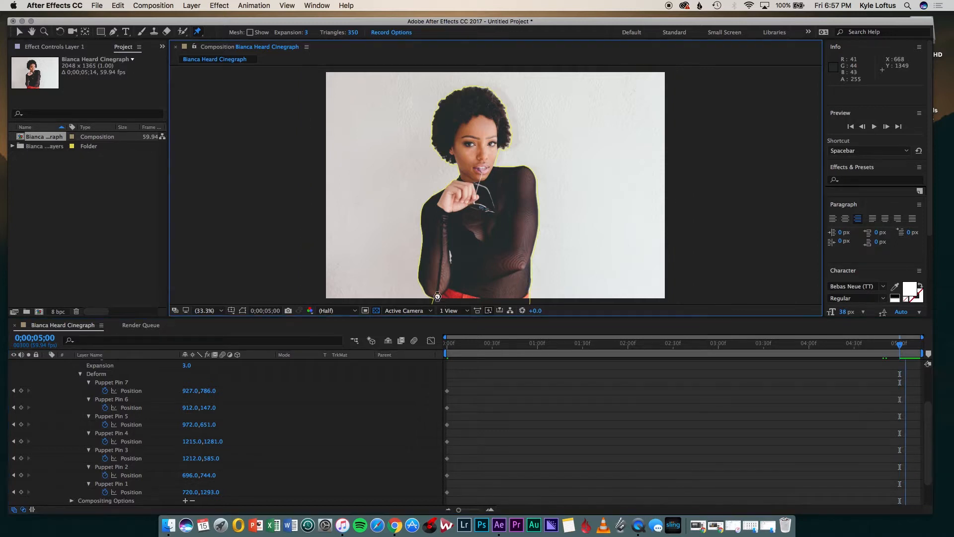
pyautogui.moveTo(435, 293); pyautogui.dragTo(436, 292)
pyautogui.moveTo(432, 196); pyautogui.dragTo(479, 179)
pyautogui.moveTo(471, 87); pyautogui.dragTo(479, 88)
pyautogui.moveTo(528, 168); pyautogui.dragTo(528, 176)
pyautogui.moveTo(528, 294); pyautogui.dragTo(523, 298)
pyautogui.moveTo(475, 204); pyautogui.dragTo(471, 203)
pyautogui.click(446, 344)
pyautogui.click(874, 127)
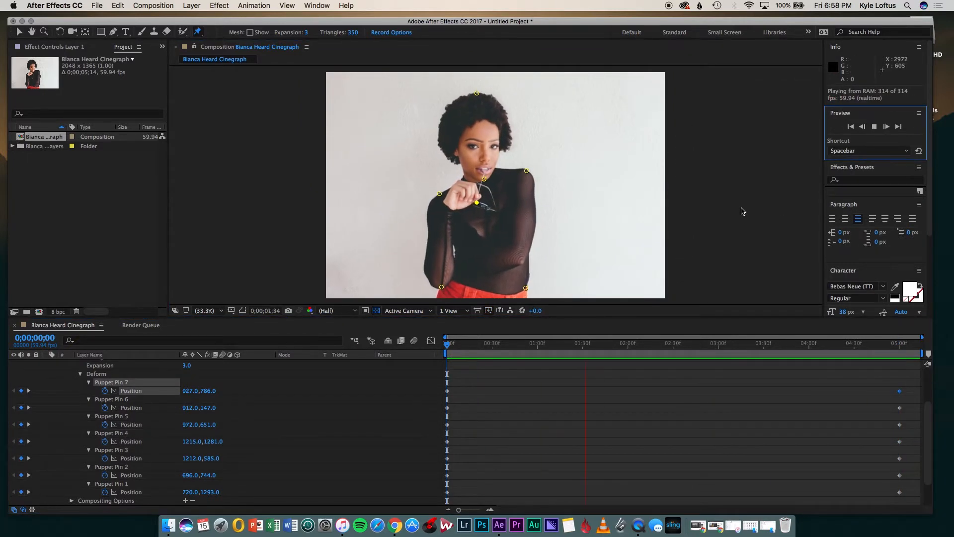
# Step: At 5 seconds, adjust the shoulder, elbow, waist and chin pins, move the hair pin to about 994,169, and preview the motion
pyautogui.moveTo(791, 344); pyautogui.dragTo(900, 348)
pyautogui.moveTo(470, 204); pyautogui.dragTo(440, 186)
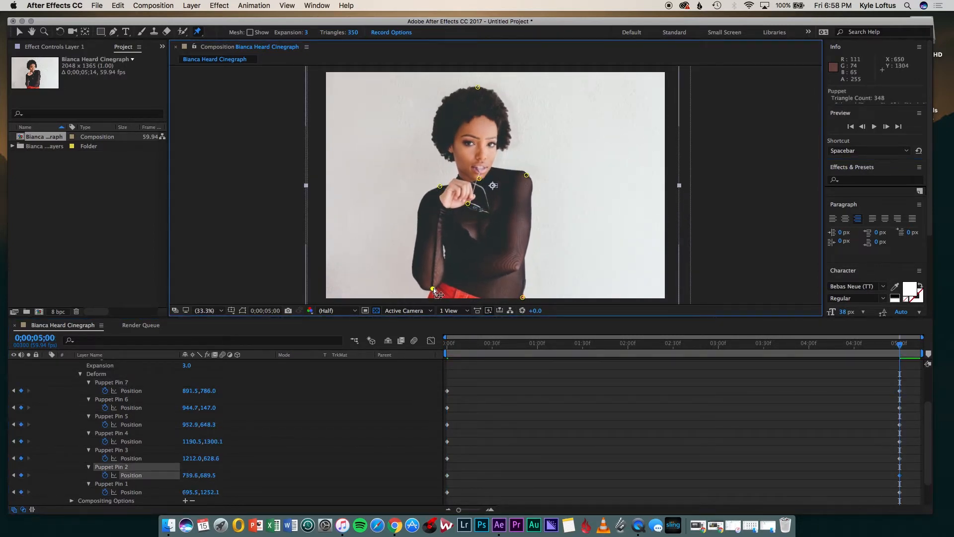
pyautogui.moveTo(433, 288); pyautogui.dragTo(433, 286)
pyautogui.moveTo(522, 297); pyautogui.dragTo(520, 298)
pyautogui.moveTo(527, 175); pyautogui.dragTo(476, 181)
pyautogui.moveTo(477, 88); pyautogui.dragTo(485, 92)
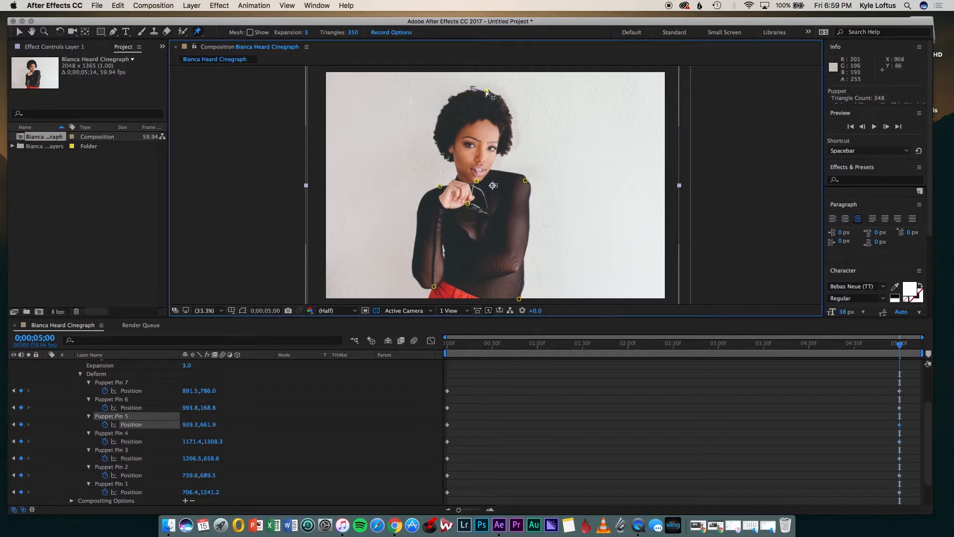
pyautogui.press('space')
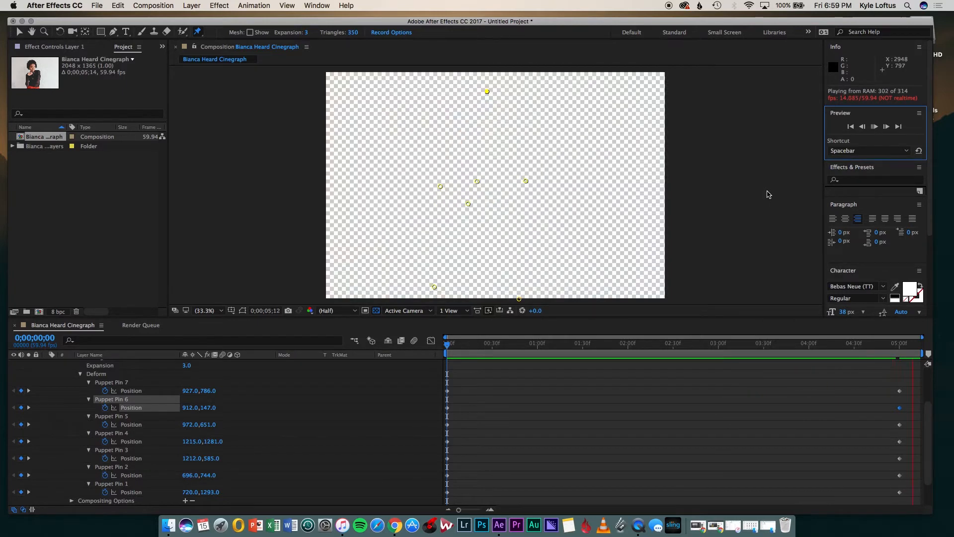
pyautogui.press('space')
# Step: Fine-tune the elbow, shoulder, hair and hand pins with slight shifts at 5 seconds and preview the animation
pyautogui.click(900, 346)
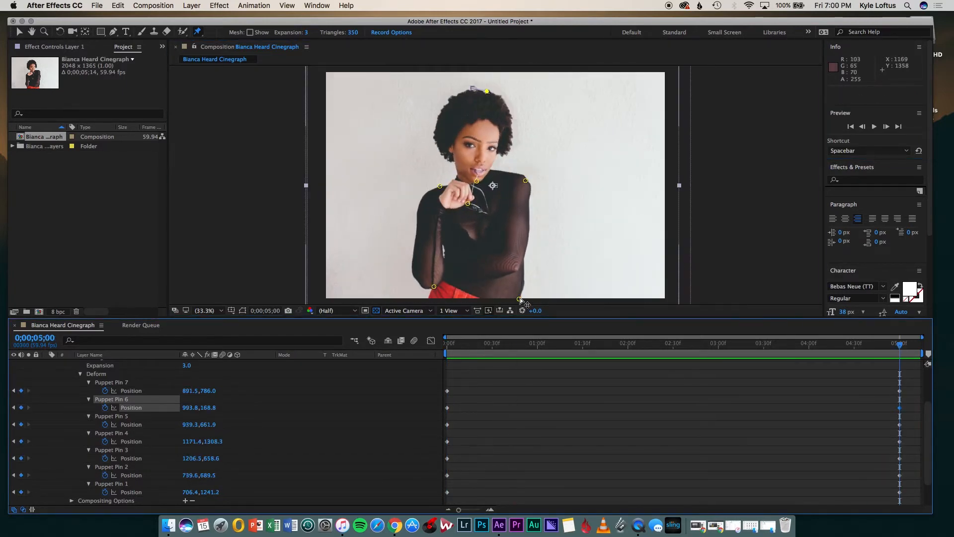
pyautogui.click(433, 281)
pyautogui.moveTo(435, 284); pyautogui.dragTo(435, 283)
pyautogui.moveTo(441, 187); pyautogui.dragTo(444, 187)
pyautogui.moveTo(526, 181); pyautogui.dragTo(475, 183)
pyautogui.moveTo(486, 92); pyautogui.dragTo(489, 94)
pyautogui.moveTo(467, 203); pyautogui.dragTo(465, 201)
pyautogui.press('space')
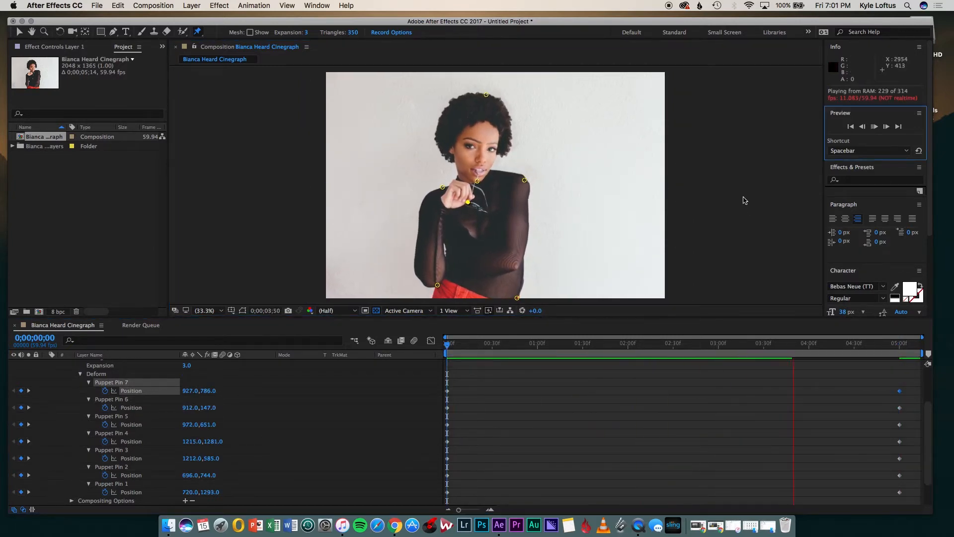
pyautogui.press('space')
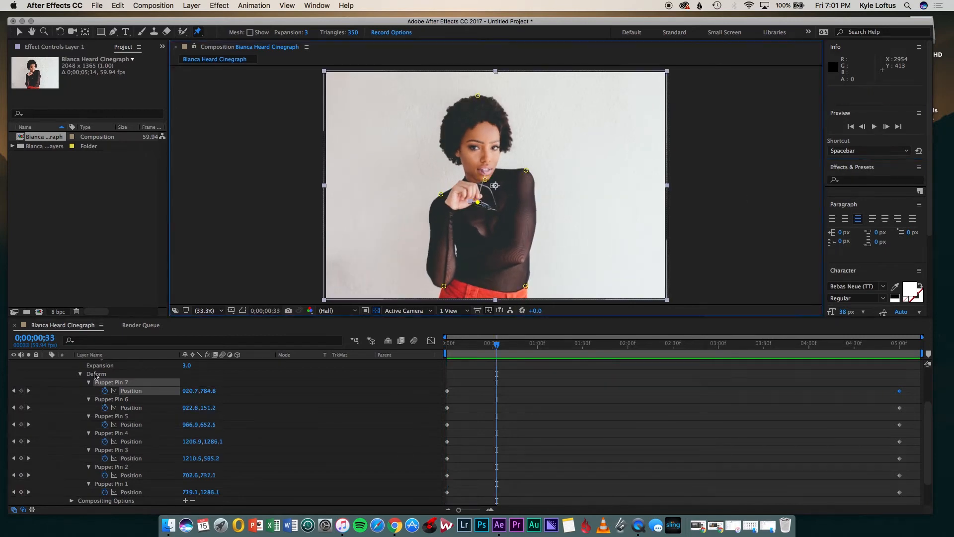
# Step: Collapse Layer 1's effects, deselect the puppet pins and preview the animation without the pin overlay
pyautogui.scroll(5, 94, 376)
pyautogui.click(55, 371)
pyautogui.click(107, 399)
pyautogui.click(119, 437)
pyautogui.press('space')
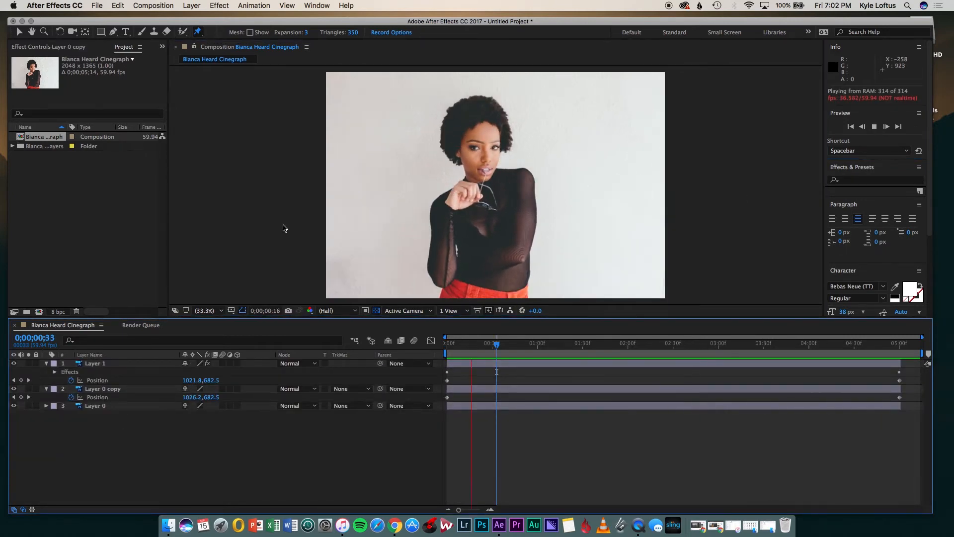
pyautogui.press('space')
# Step: Raise Layer 1's waist puppet pin slightly at 5 seconds and preview the animation from the start
pyautogui.click(95, 363)
pyautogui.moveTo(497, 344); pyautogui.dragTo(899, 338)
pyautogui.click(55, 372)
pyautogui.scroll(-4, 95, 377)
pyautogui.click(111, 372)
pyautogui.click(514, 302)
pyautogui.moveTo(514, 302); pyautogui.dragTo(516, 292)
pyautogui.click(448, 344)
pyautogui.press('space')
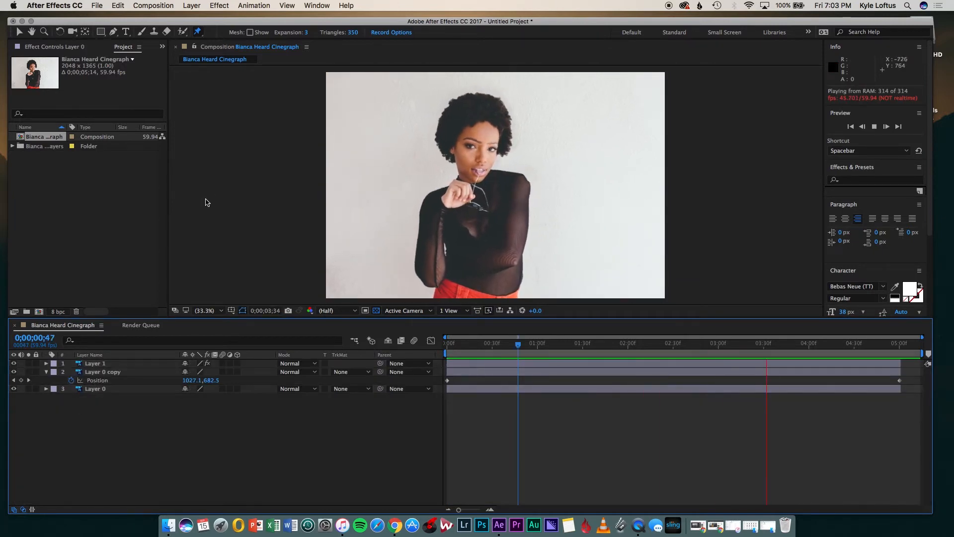
pyautogui.press('space')
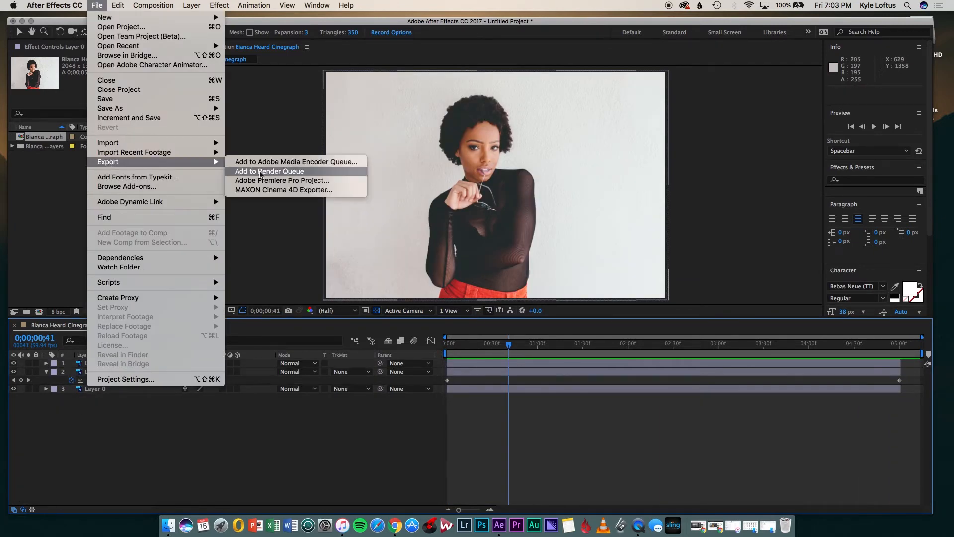
# Step: Add the revised composition to the render queue, choose the movie's output folder and start the render
pyautogui.click(298, 173)
pyautogui.click(278, 415)
pyautogui.click(465, 134)
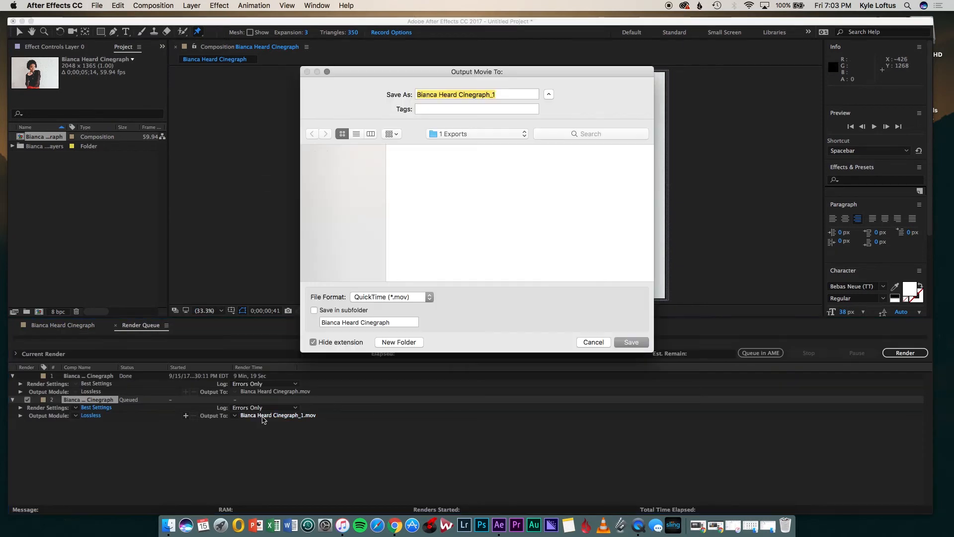
pyautogui.click(466, 147)
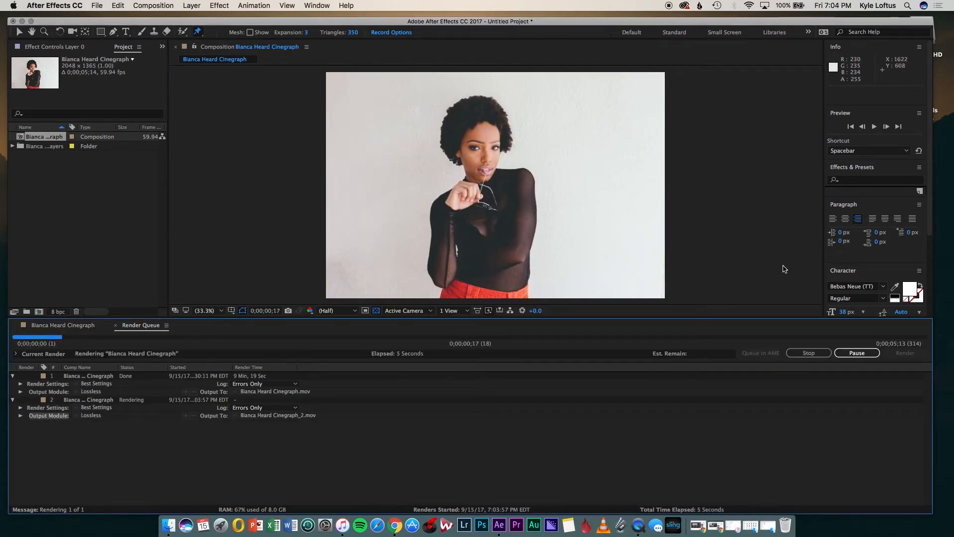